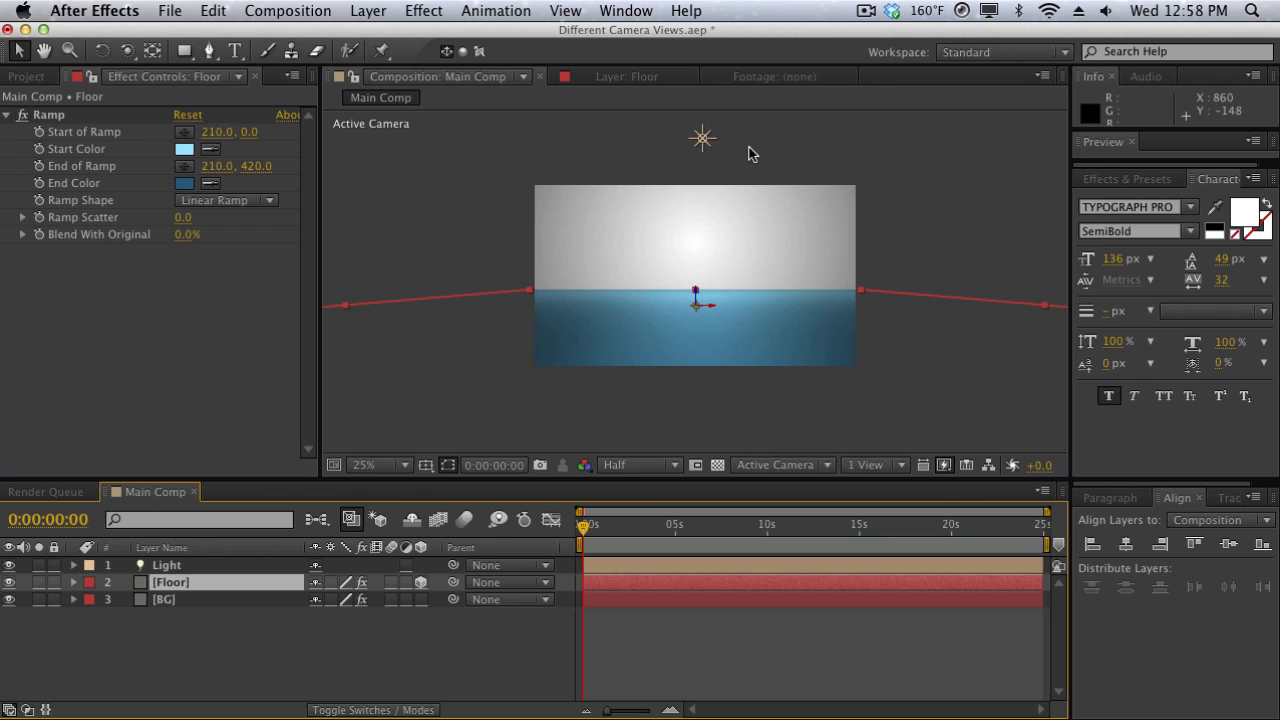
# Create a text layer reading "3D TEXT" and turn it into a 3D layer
pyautogui.click(752, 150)
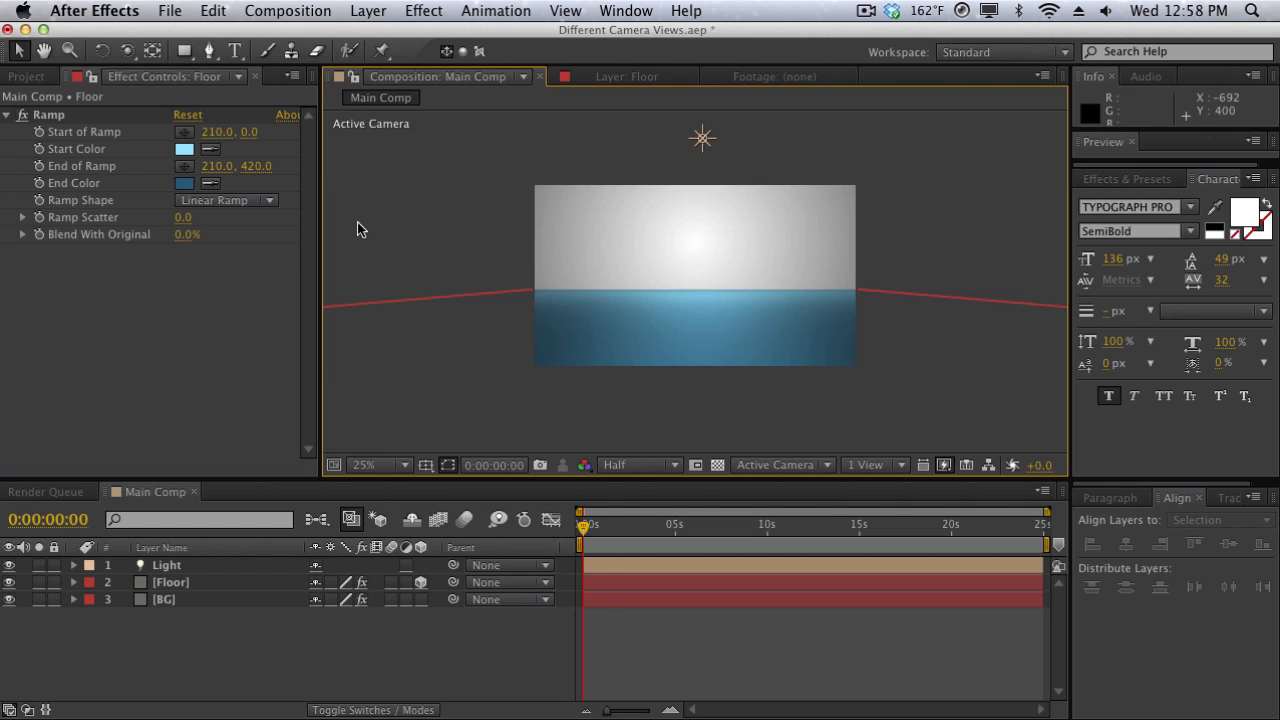
pyautogui.click(375, 8)
pyautogui.moveTo(400, 36)
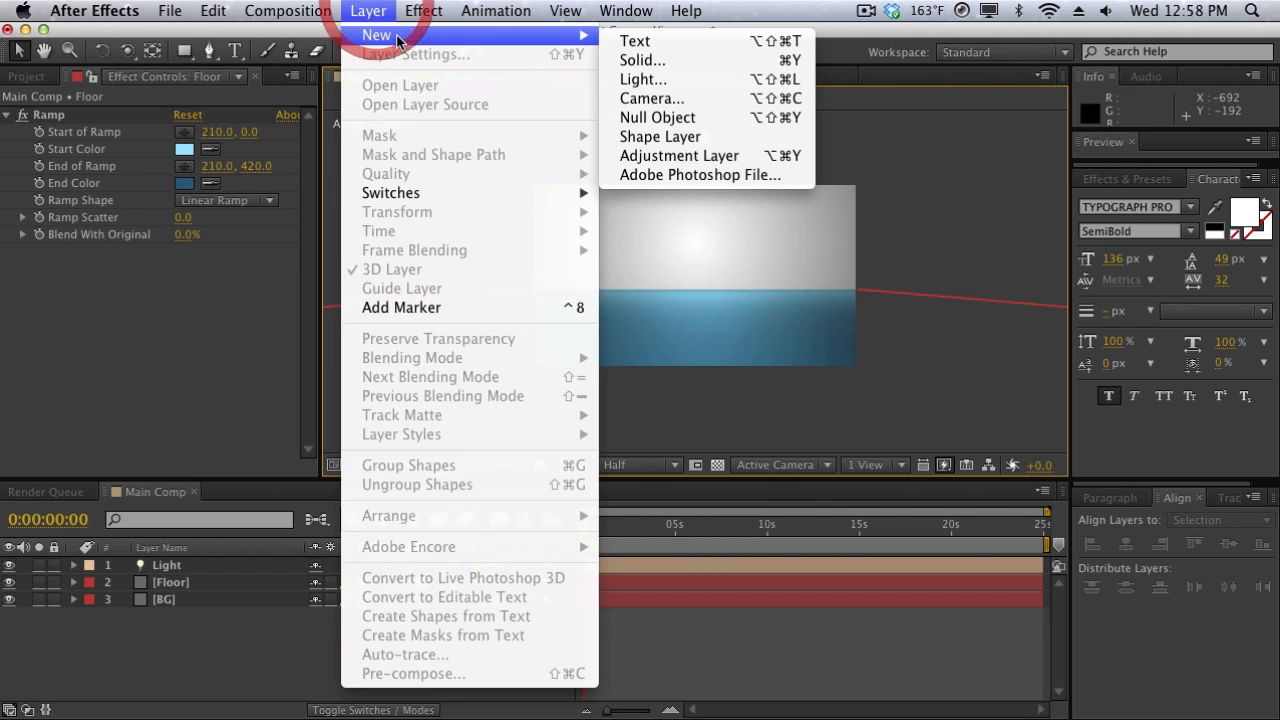
pyautogui.click(605, 40)
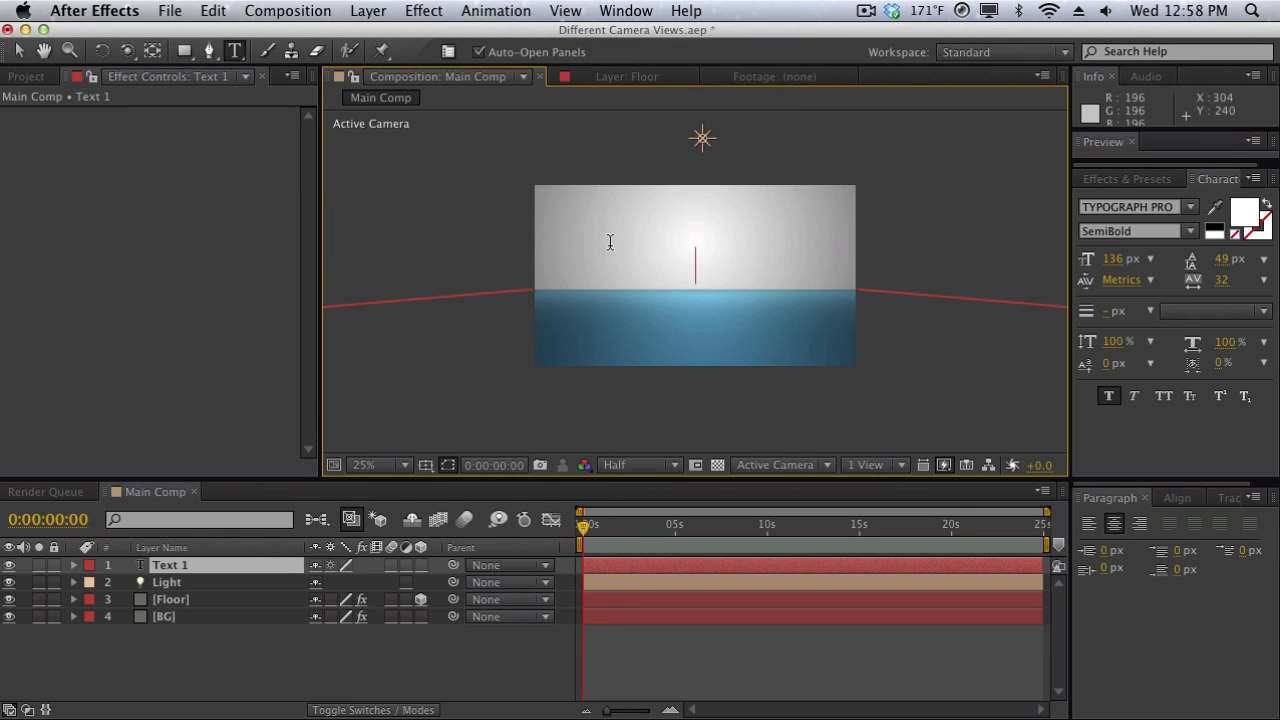
pyautogui.write('3D TEXT')
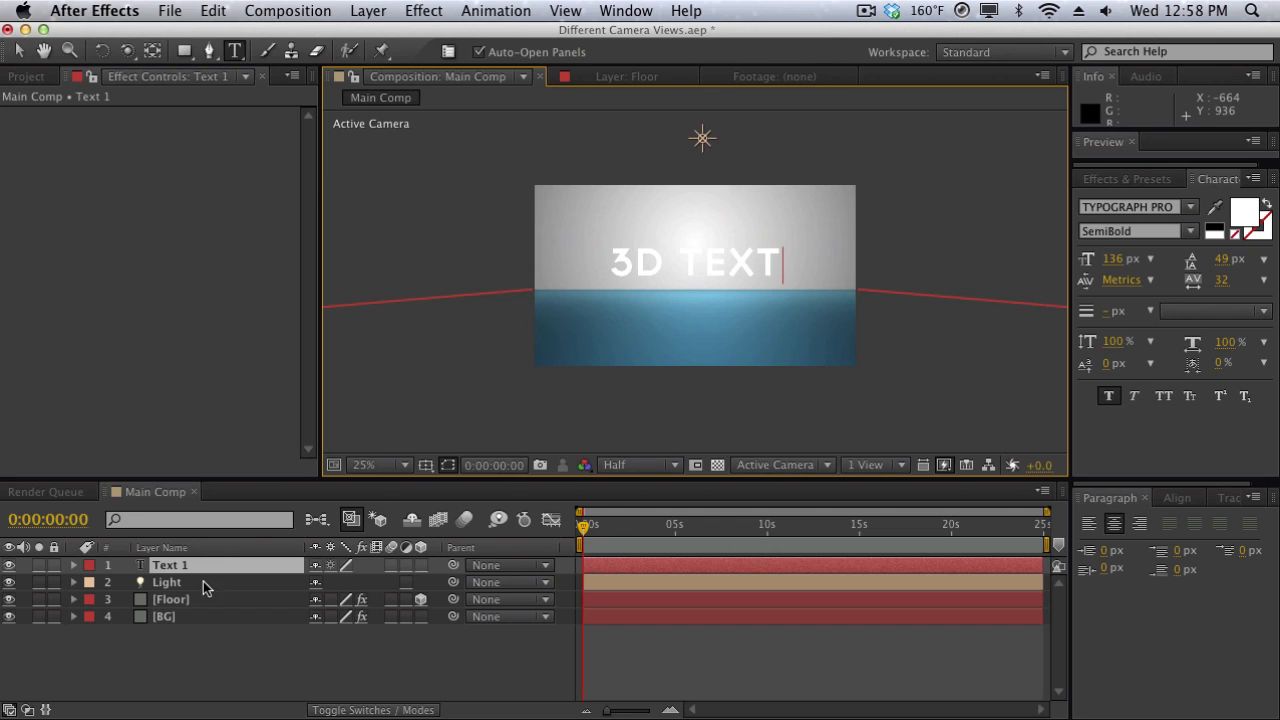
pyautogui.click(204, 658)
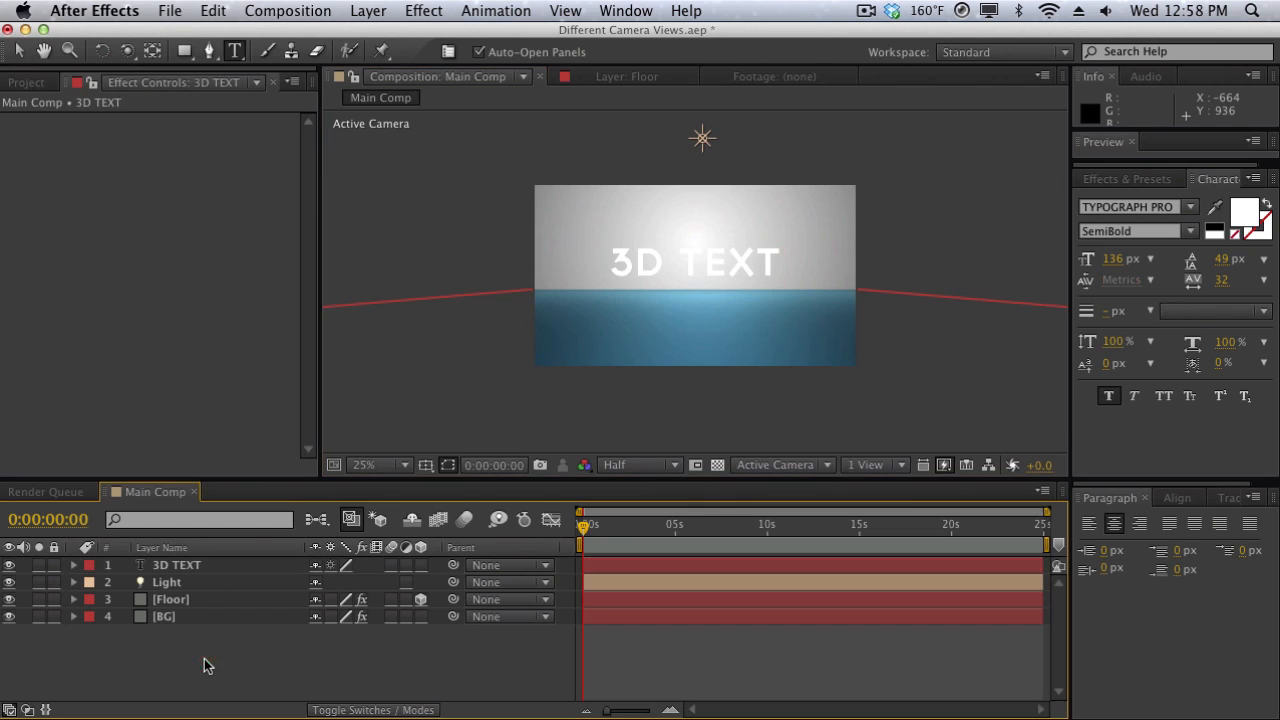
pyautogui.click(420, 566)
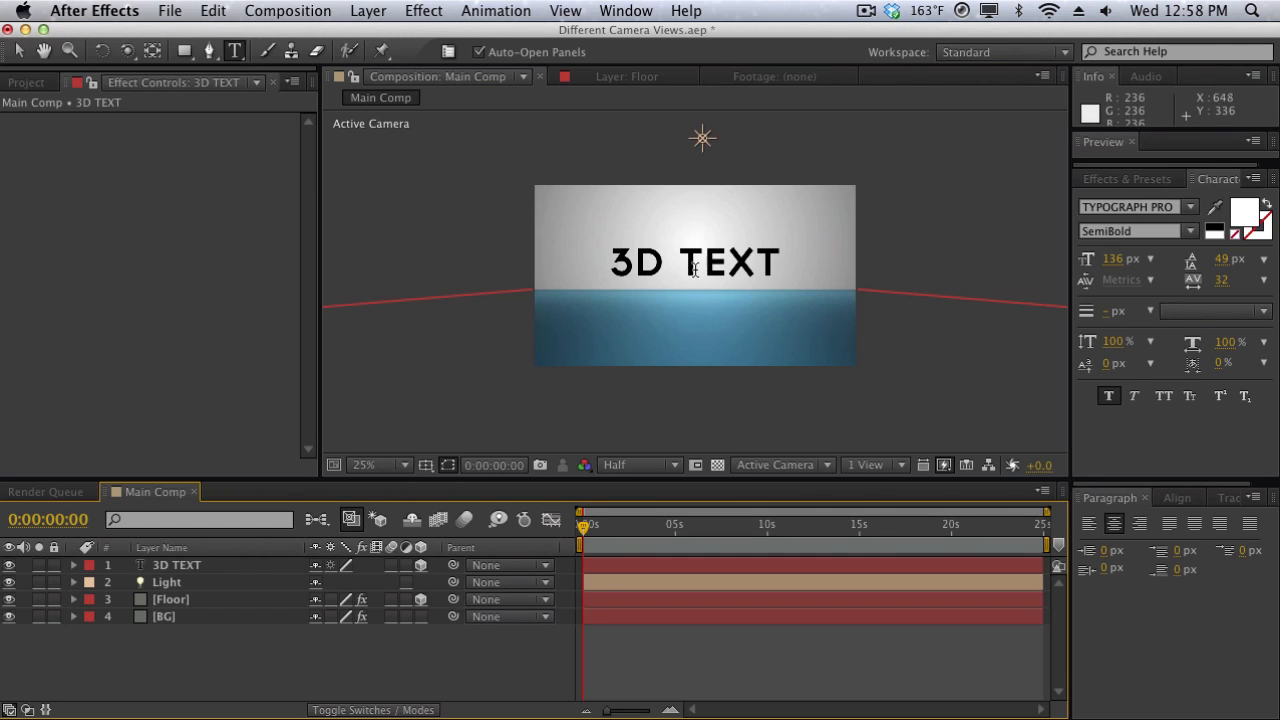
# Lower the 3D TEXT layer onto the floor by setting its position to about 640, 476, 28
pyautogui.click(245, 568)
pyautogui.press('p')
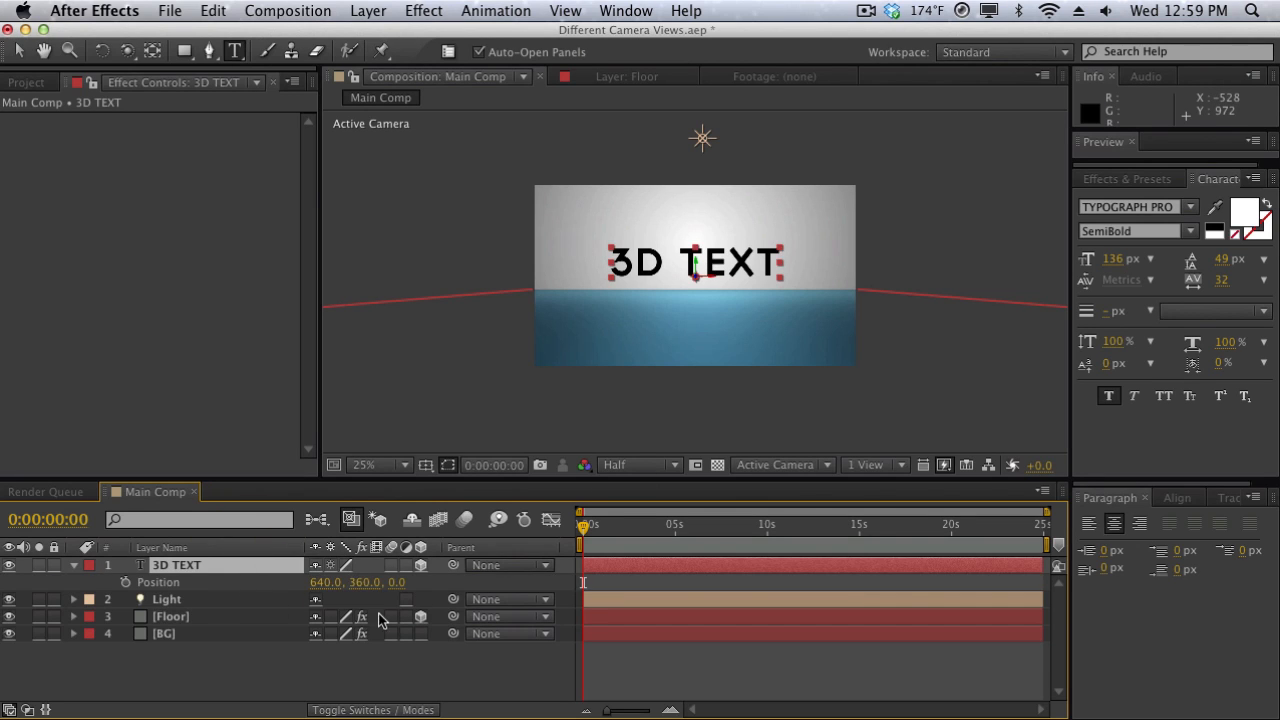
pyautogui.moveTo(366, 582); pyautogui.dragTo(425, 578)
pyautogui.moveTo(425, 578); pyautogui.dragTo(442, 577)
pyautogui.press('v')
pyautogui.click(507, 270)
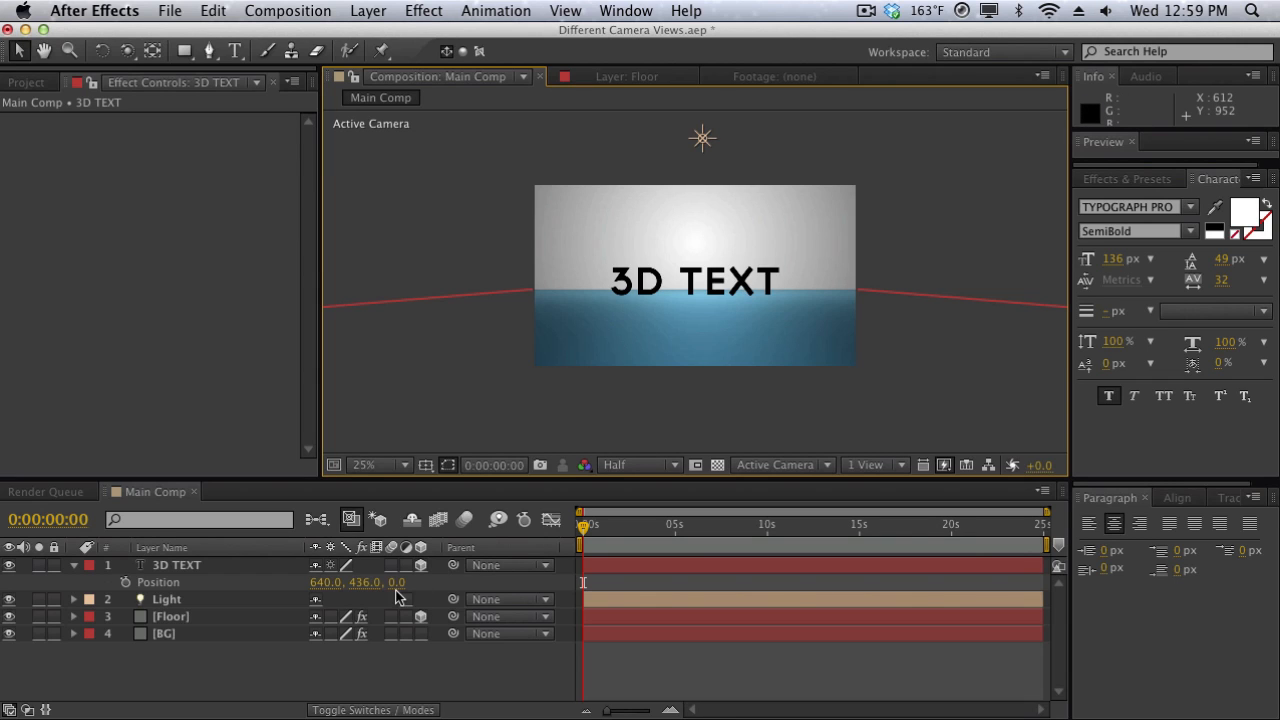
pyautogui.moveTo(365, 582); pyautogui.dragTo(403, 582)
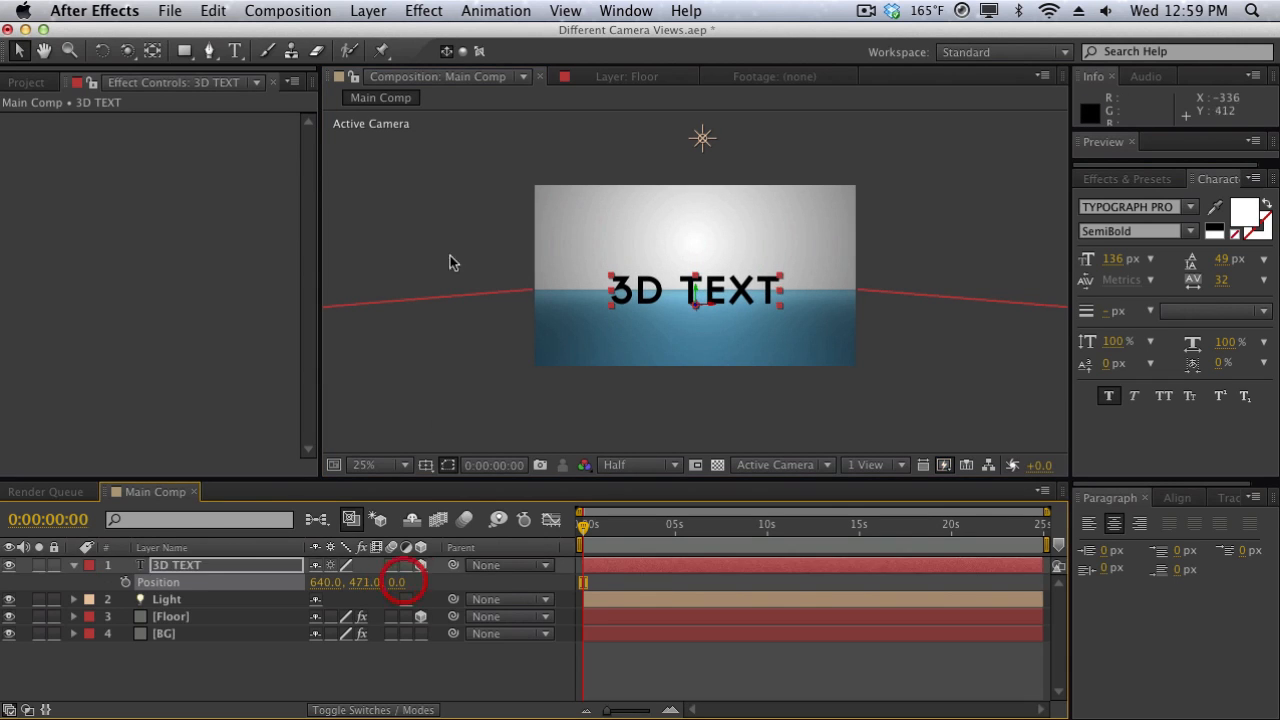
pyautogui.click(450, 262)
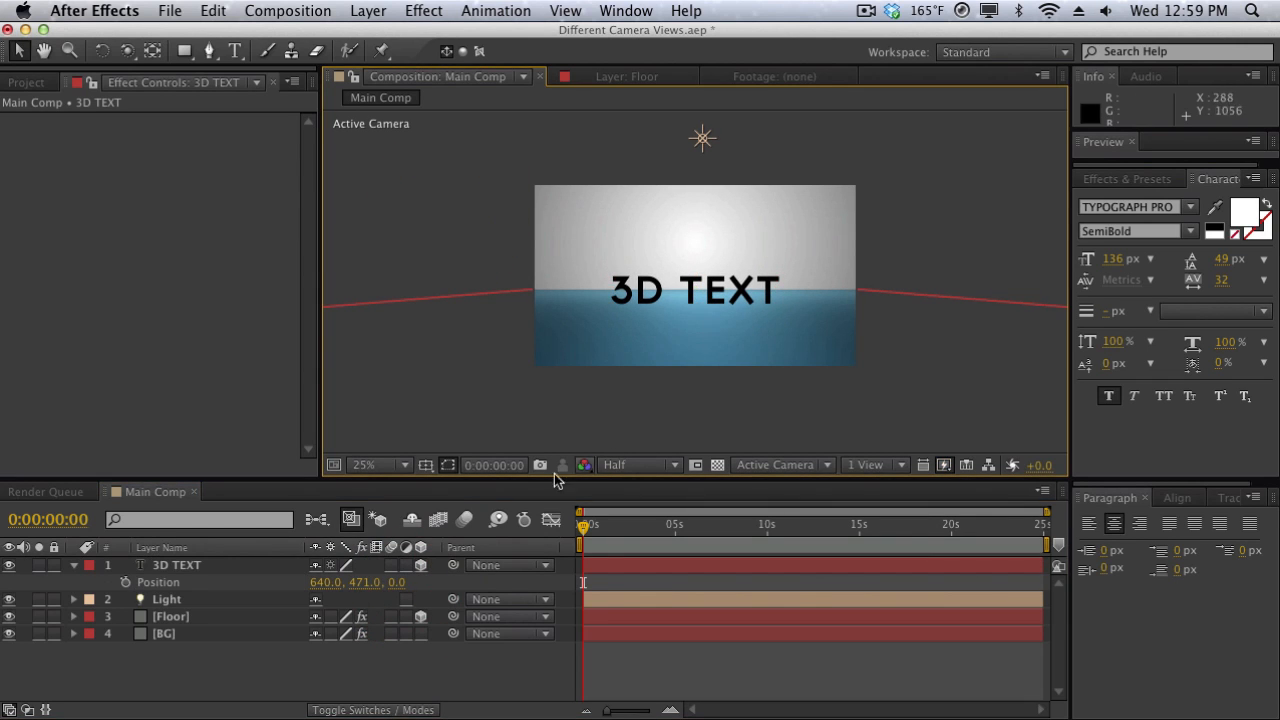
pyautogui.moveTo(378, 582); pyautogui.dragTo(480, 651)
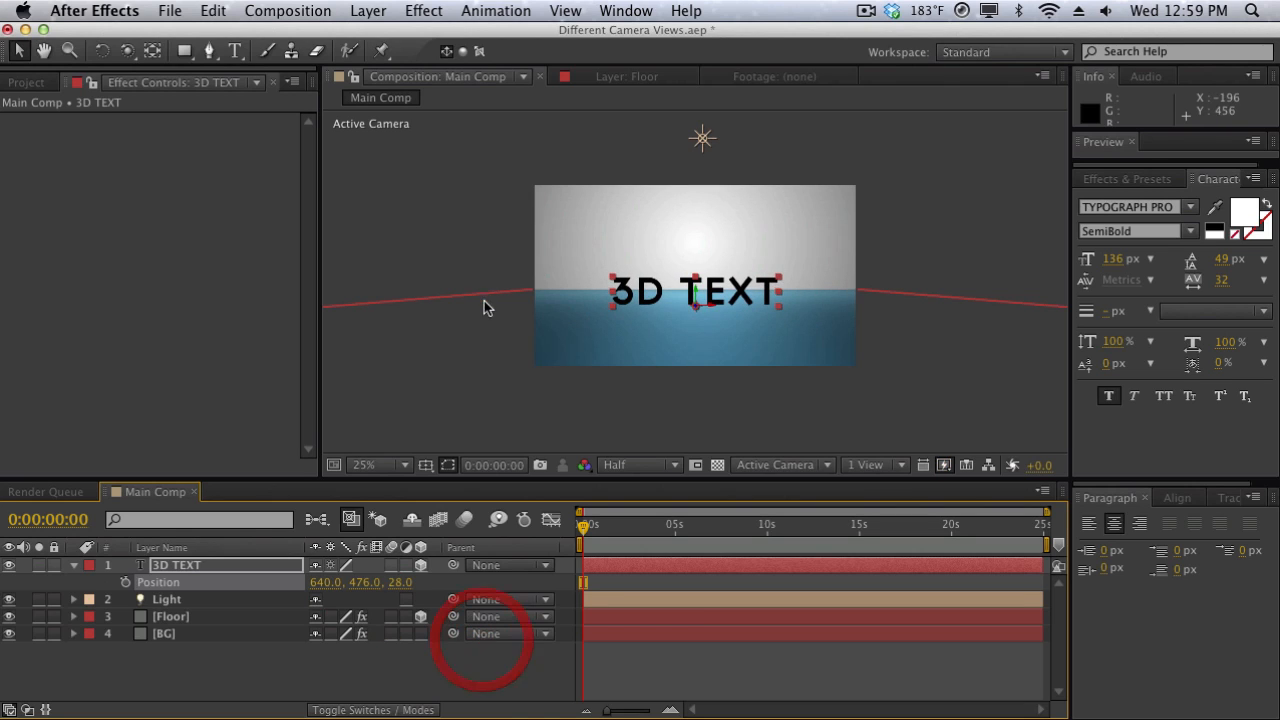
pyautogui.click(486, 246)
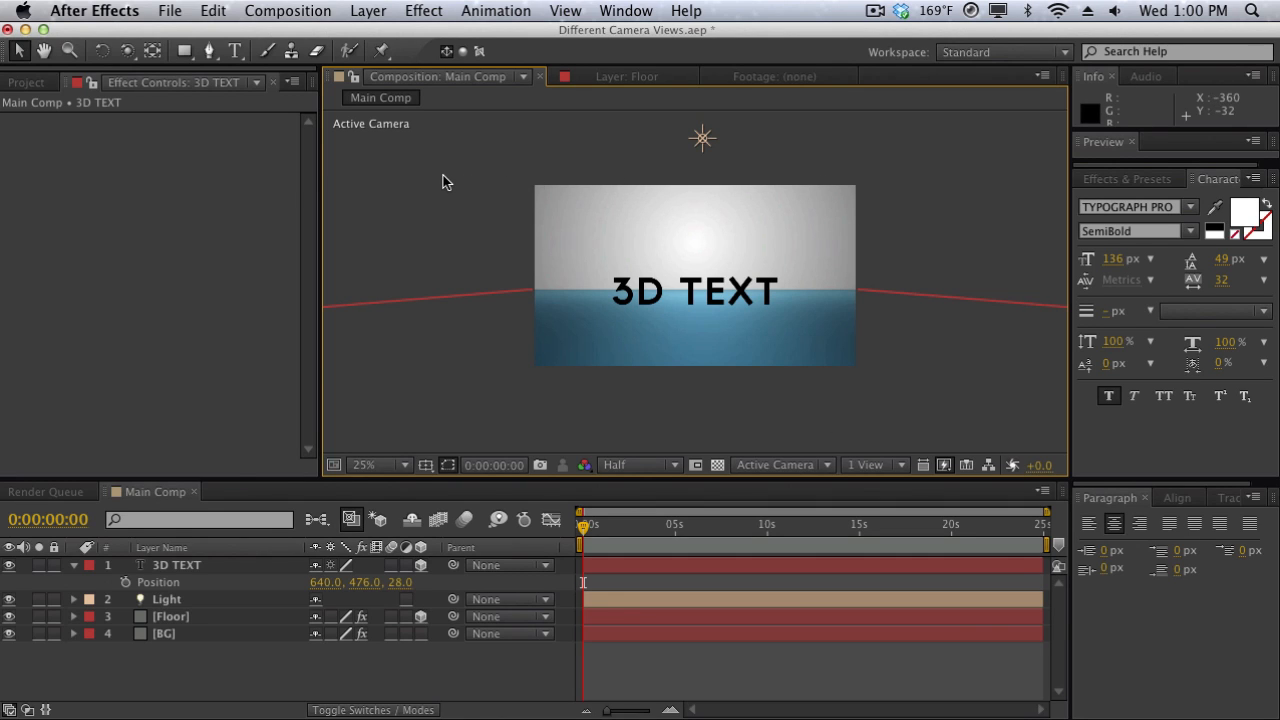
# Add a new camera layer named Camera to the composition
pyautogui.click(366, 10)
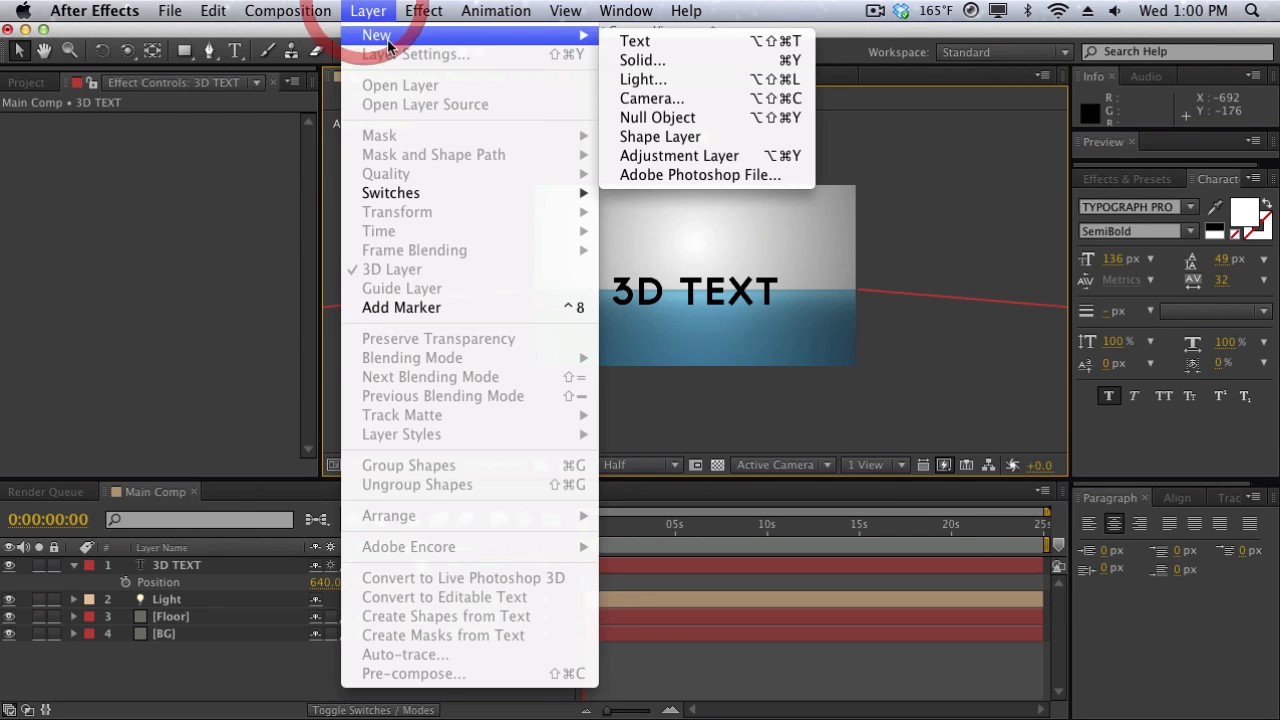
pyautogui.moveTo(590, 35)
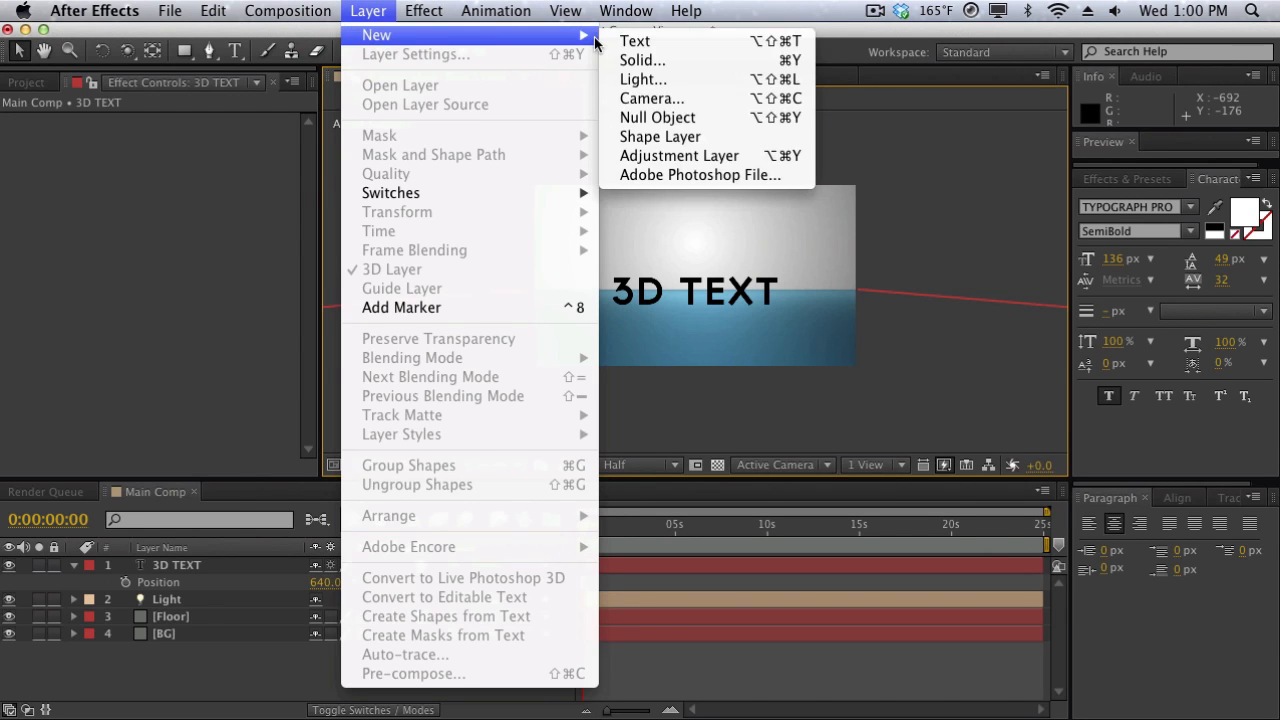
pyautogui.click(674, 94)
pyautogui.moveTo(662, 175); pyautogui.dragTo(505, 164)
pyautogui.write('Camera')
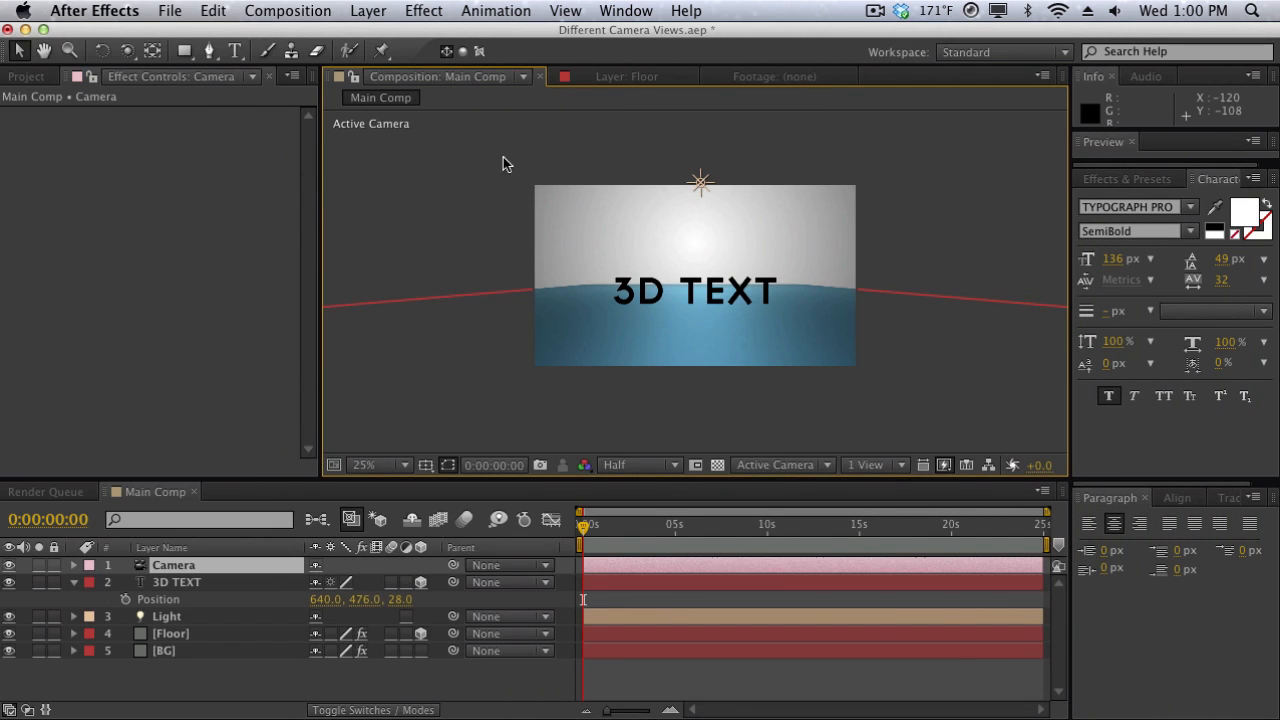
# Orbit the camera to either side of the 3D text, and delete the Camera layer
pyautogui.press('c')
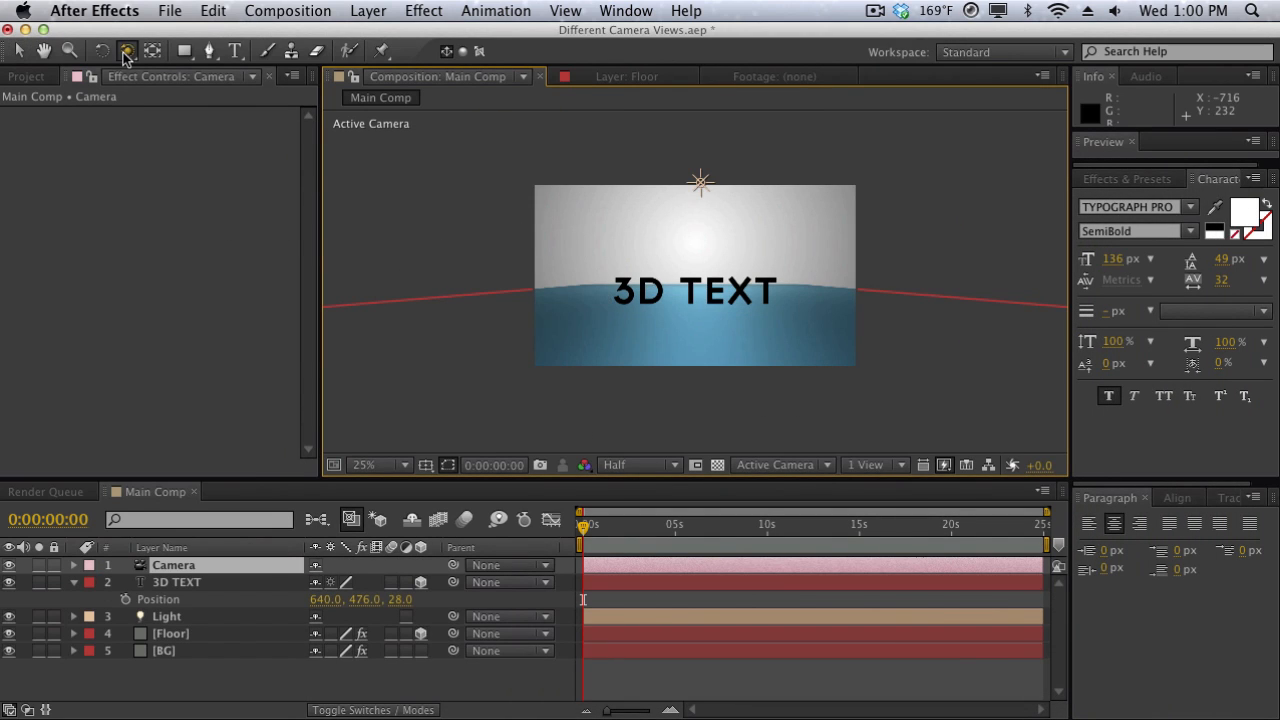
pyautogui.moveTo(127, 50); pyautogui.dragTo(188, 80)
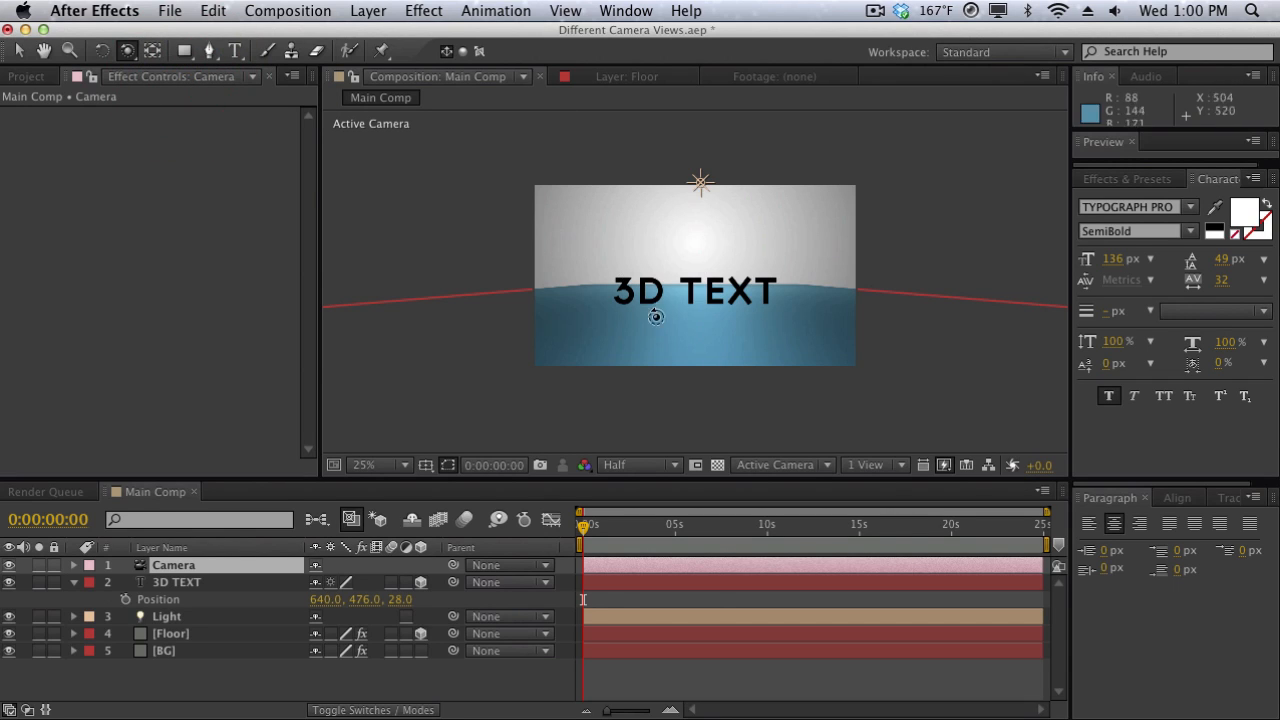
pyautogui.moveTo(714, 337); pyautogui.dragTo(814, 337)
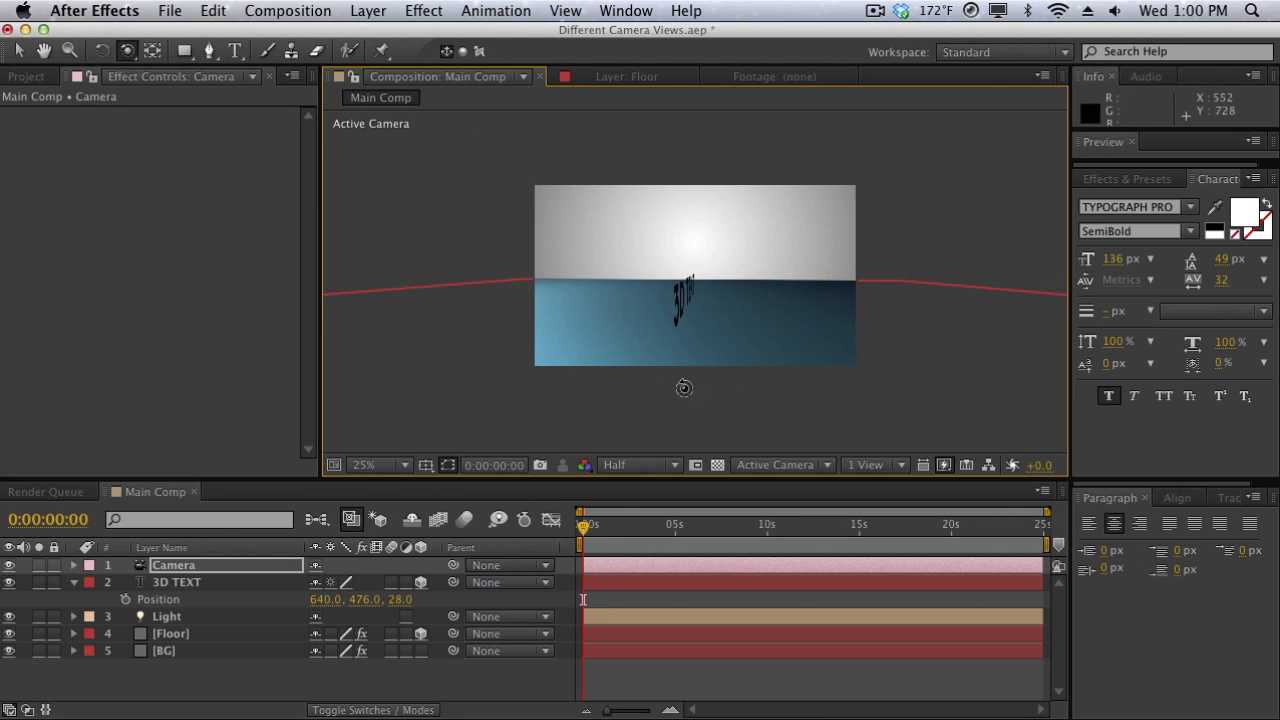
pyautogui.moveTo(726, 343); pyautogui.dragTo(575, 345)
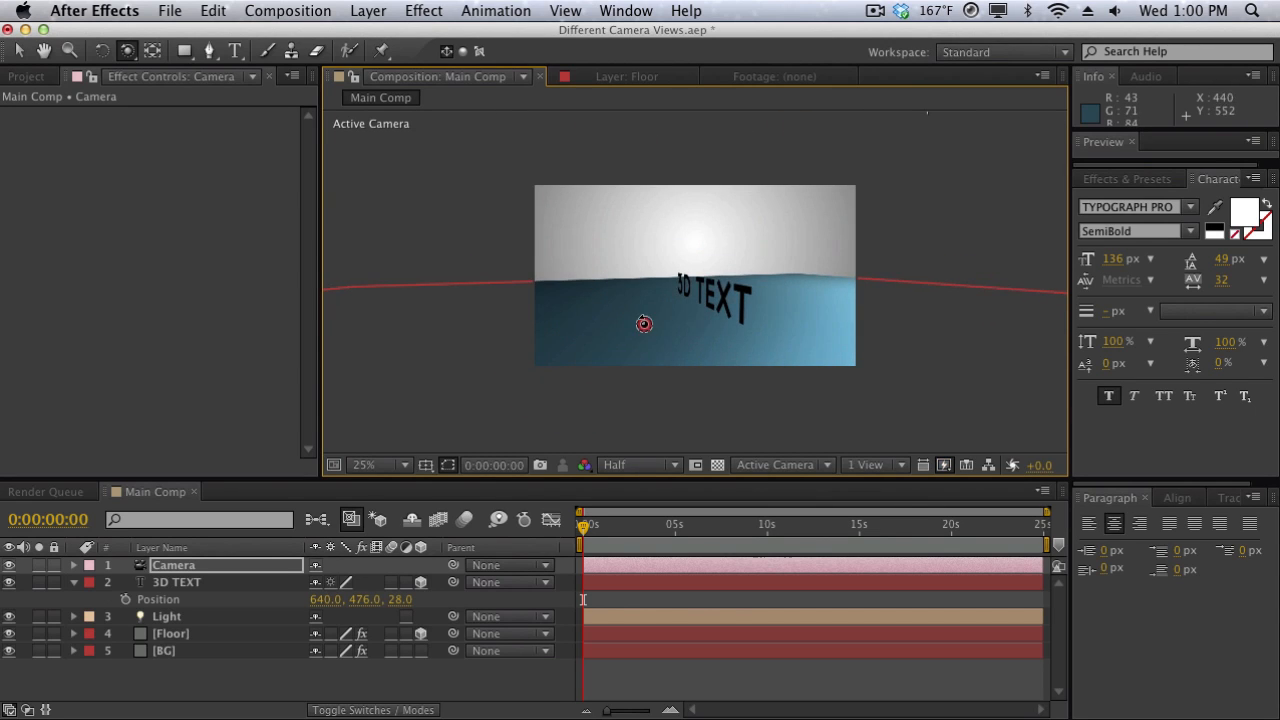
pyautogui.moveTo(644, 324); pyautogui.dragTo(713, 322)
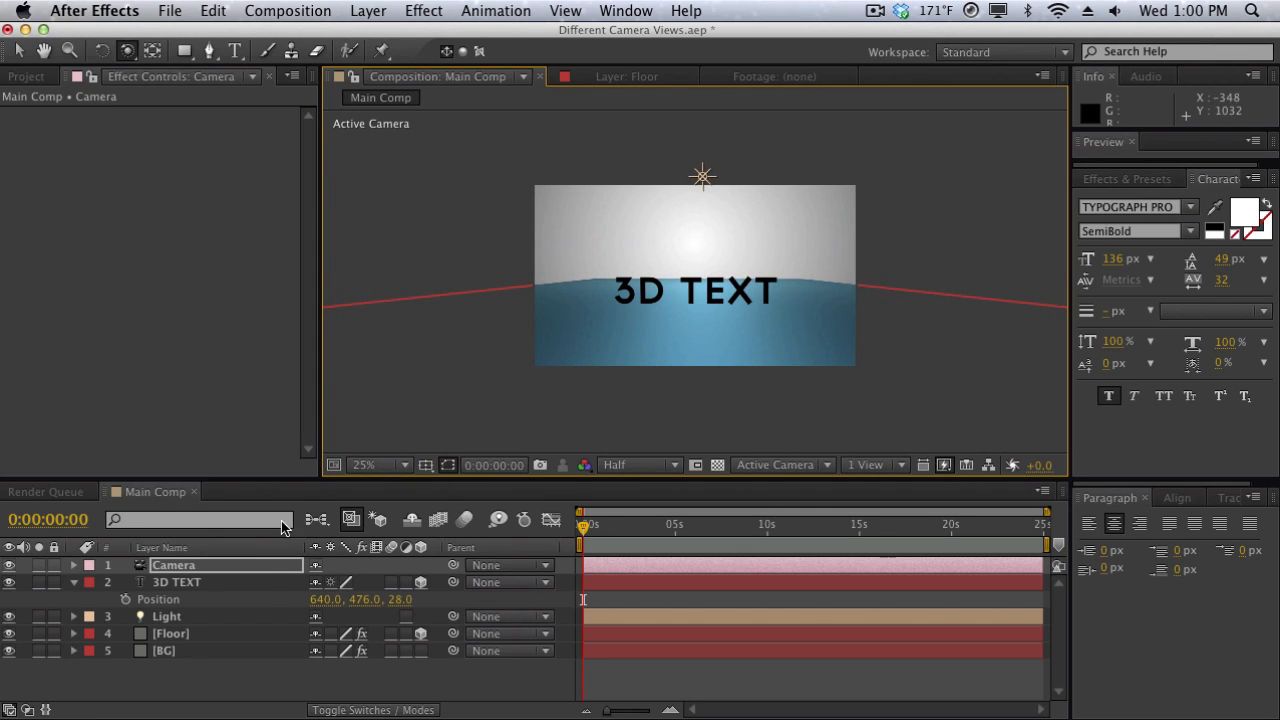
pyautogui.click(257, 566)
pyautogui.press('Delete')
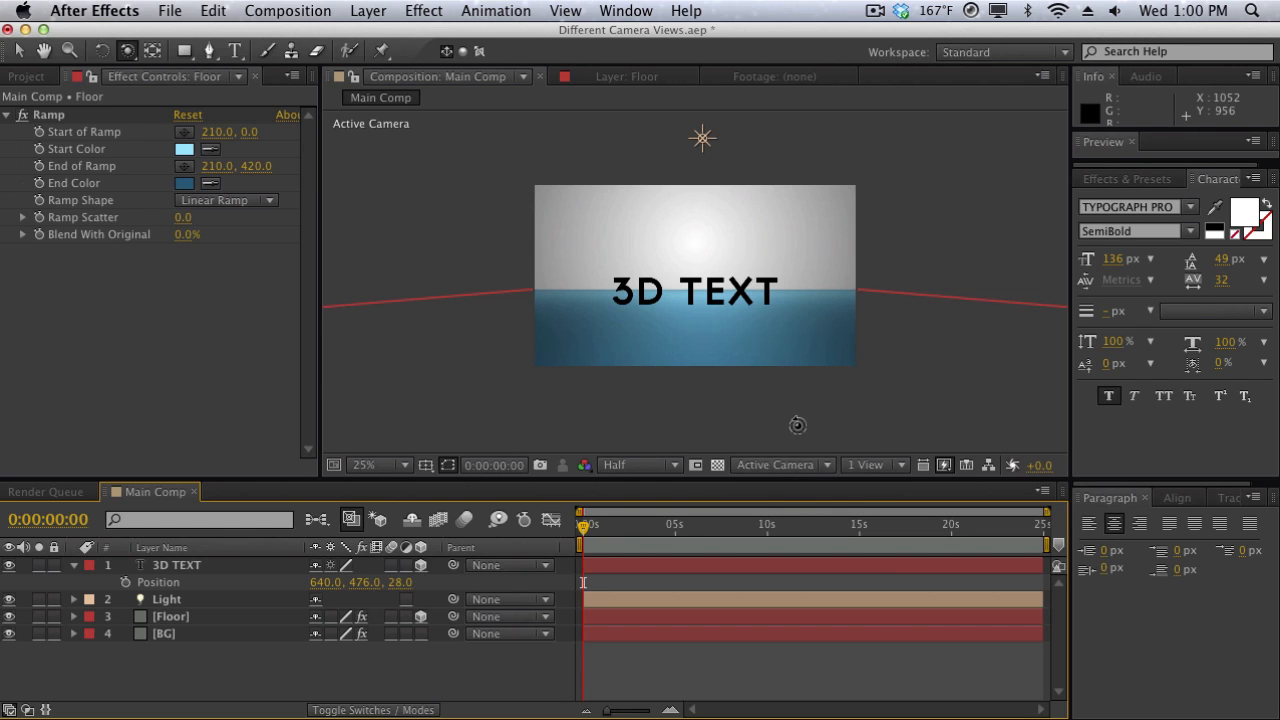
# Switch the composition to the Front view and inspect the 3D TEXT layer against the floor line
pyautogui.click(810, 466)
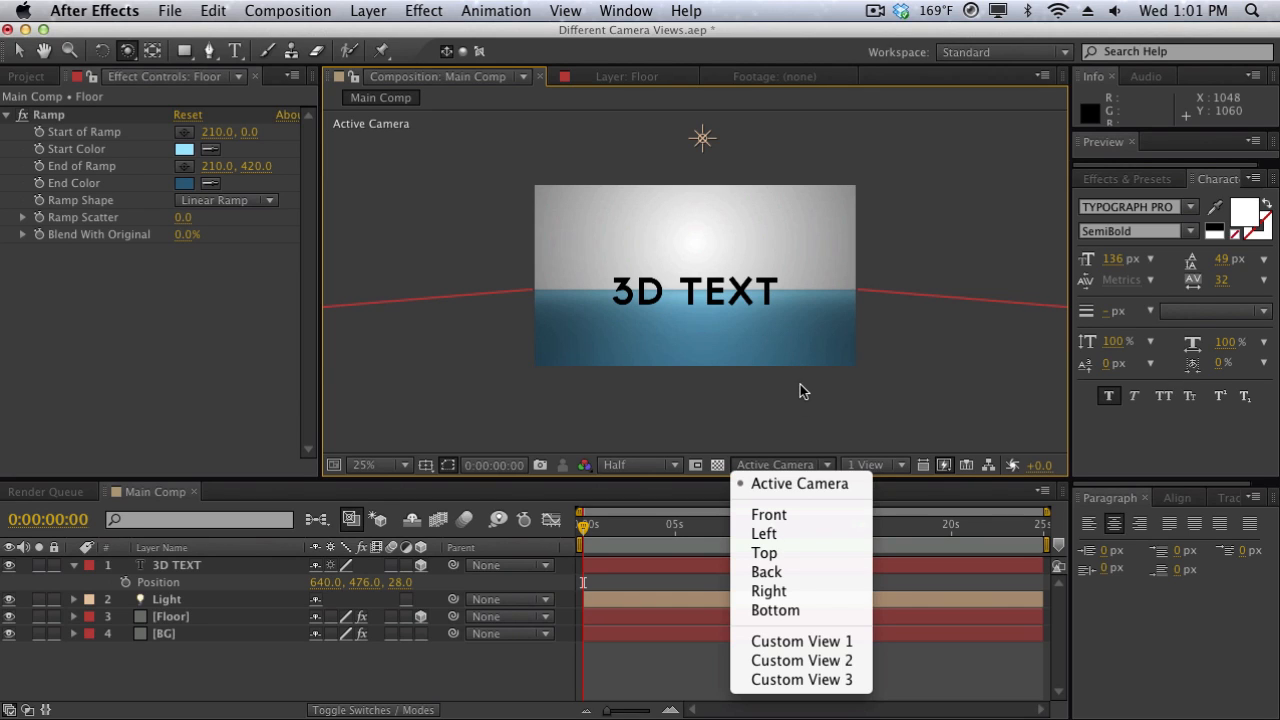
pyautogui.click(805, 516)
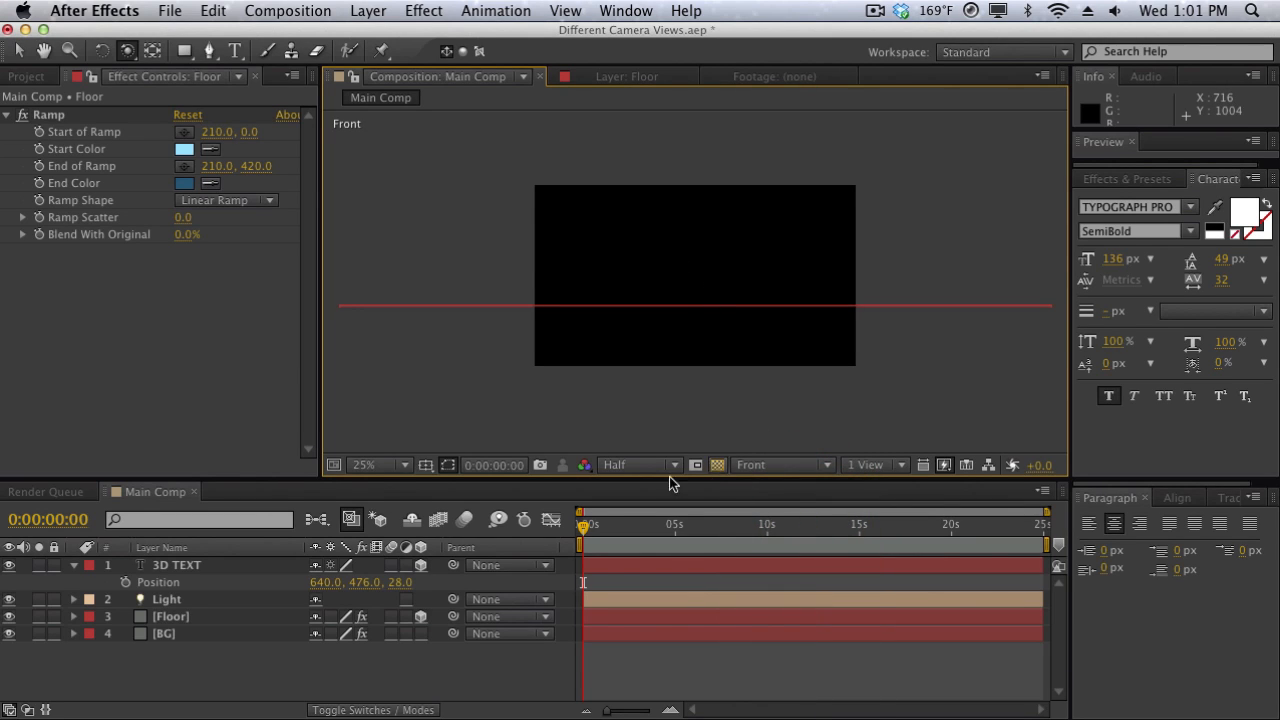
pyautogui.click(168, 565)
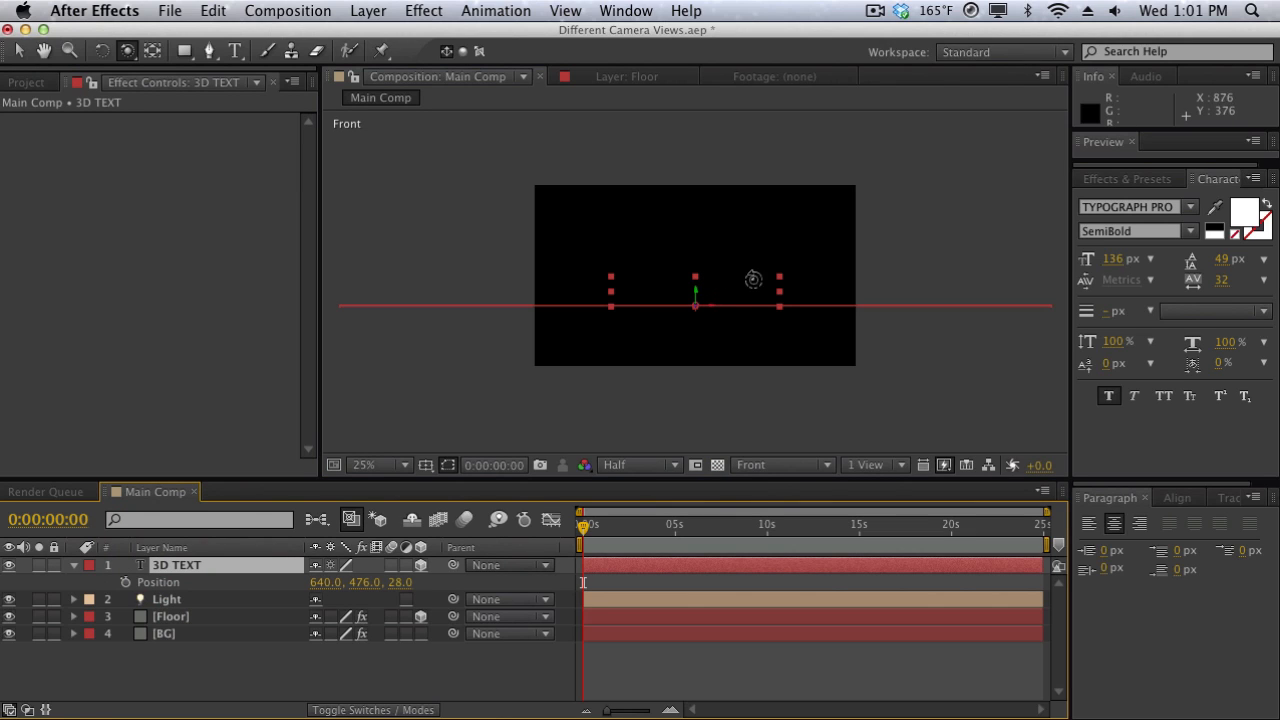
# Switch the composition to the Left view and examine at 100% how the text meets the floor
pyautogui.click(766, 467)
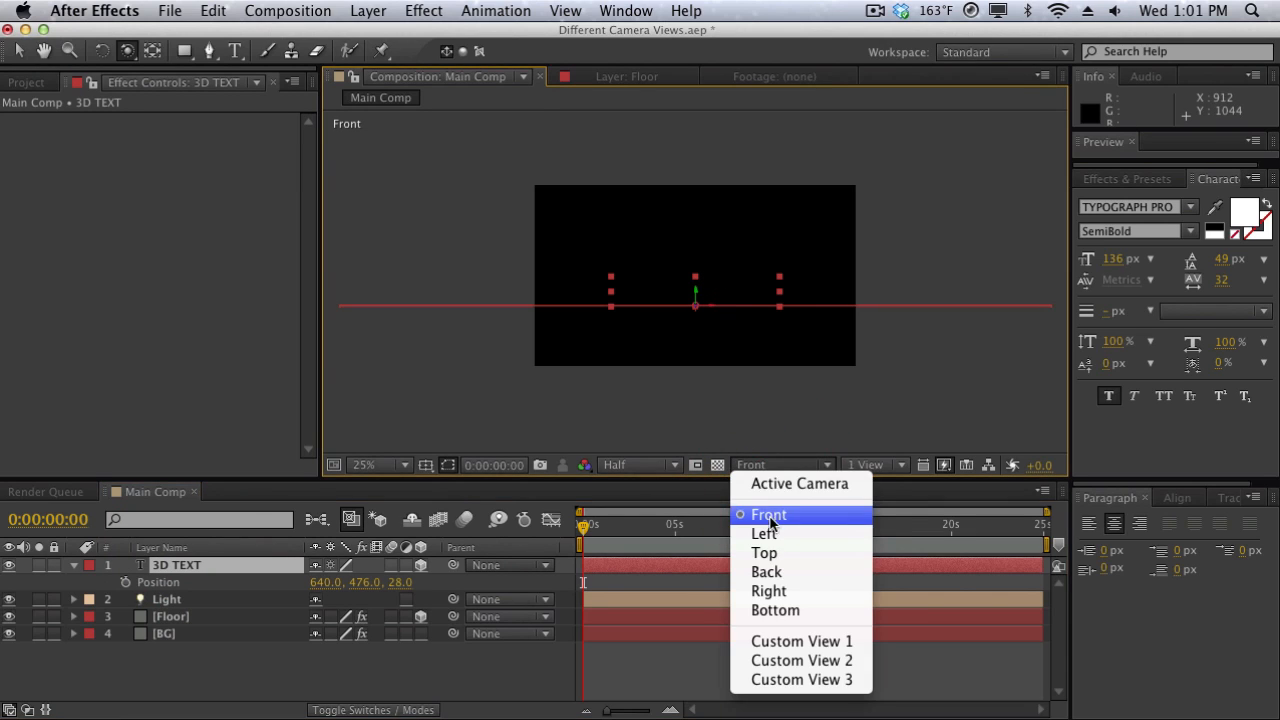
pyautogui.click(766, 533)
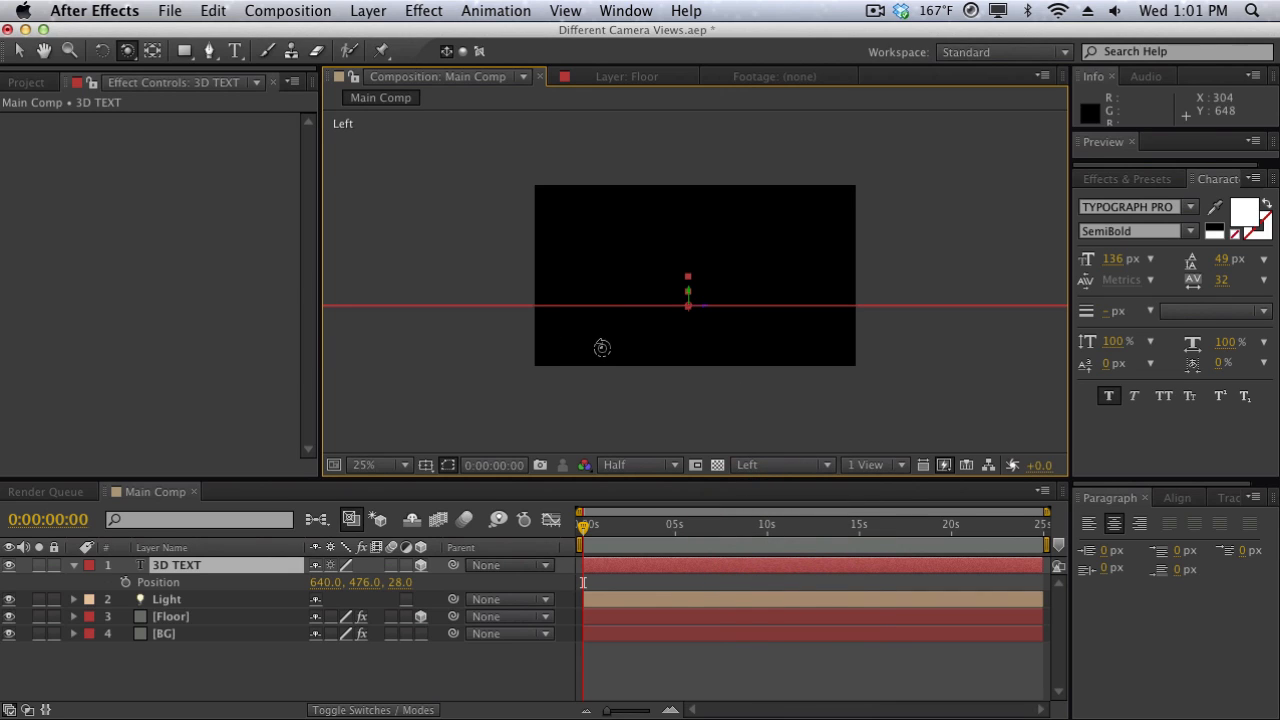
pyautogui.click(20, 51)
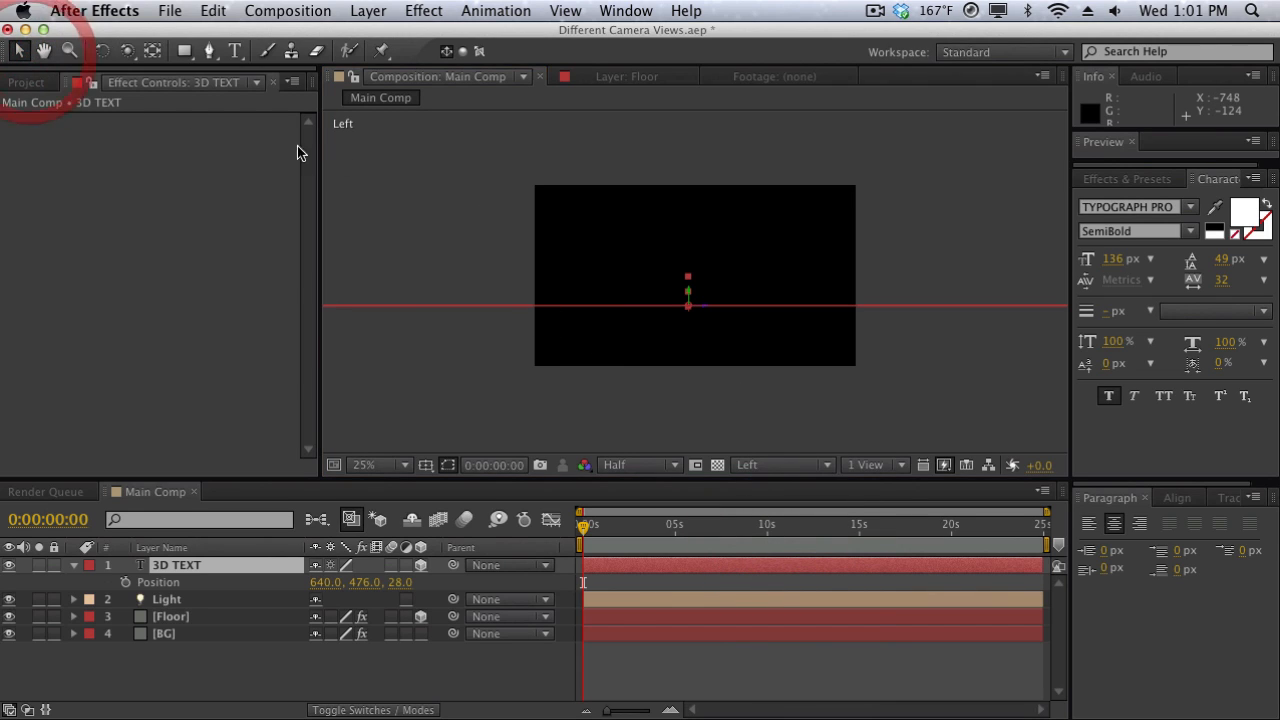
pyautogui.click(421, 254)
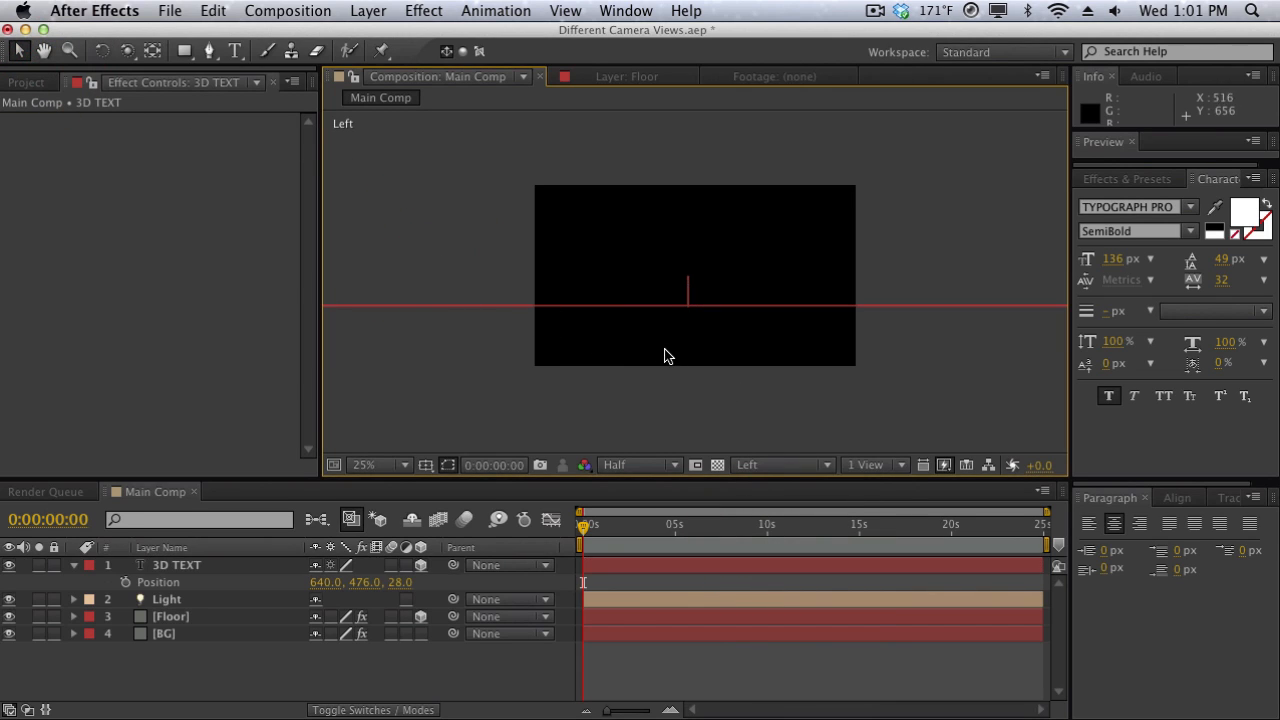
pyautogui.press('/')
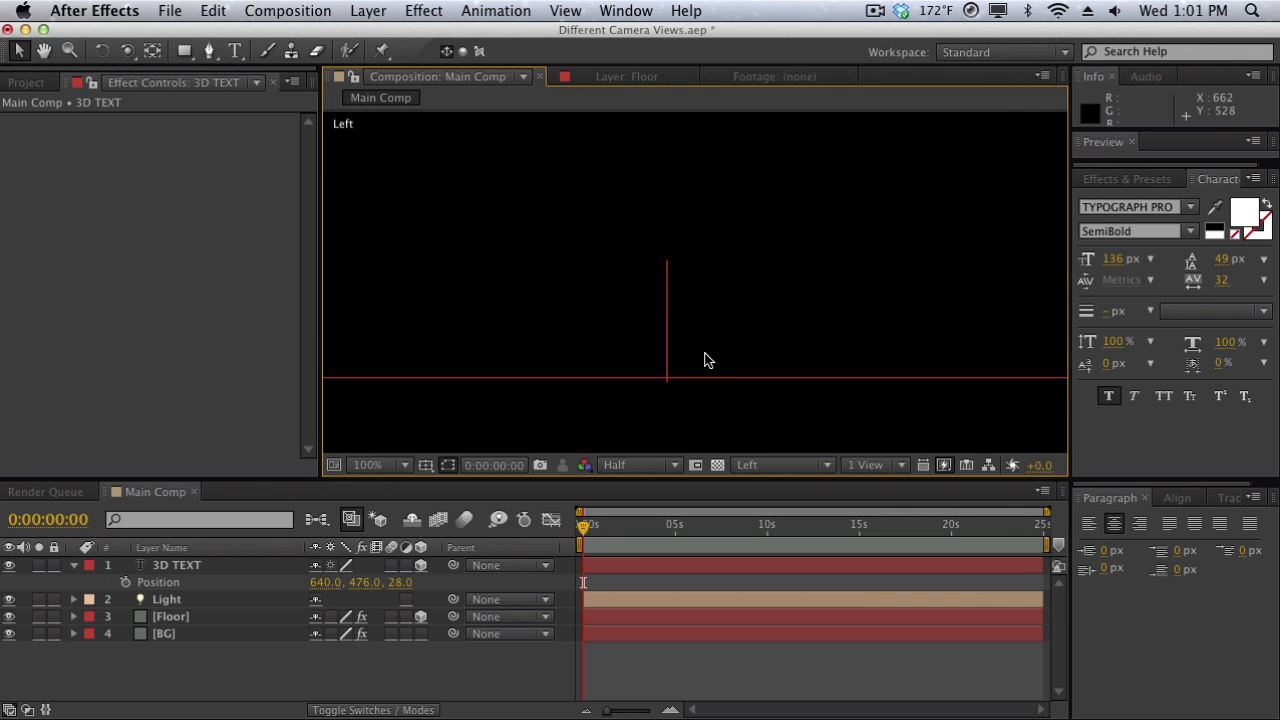
# Switch the composition to the Right view and examine the text's base against the floor line at 100%
pyautogui.click(760, 464)
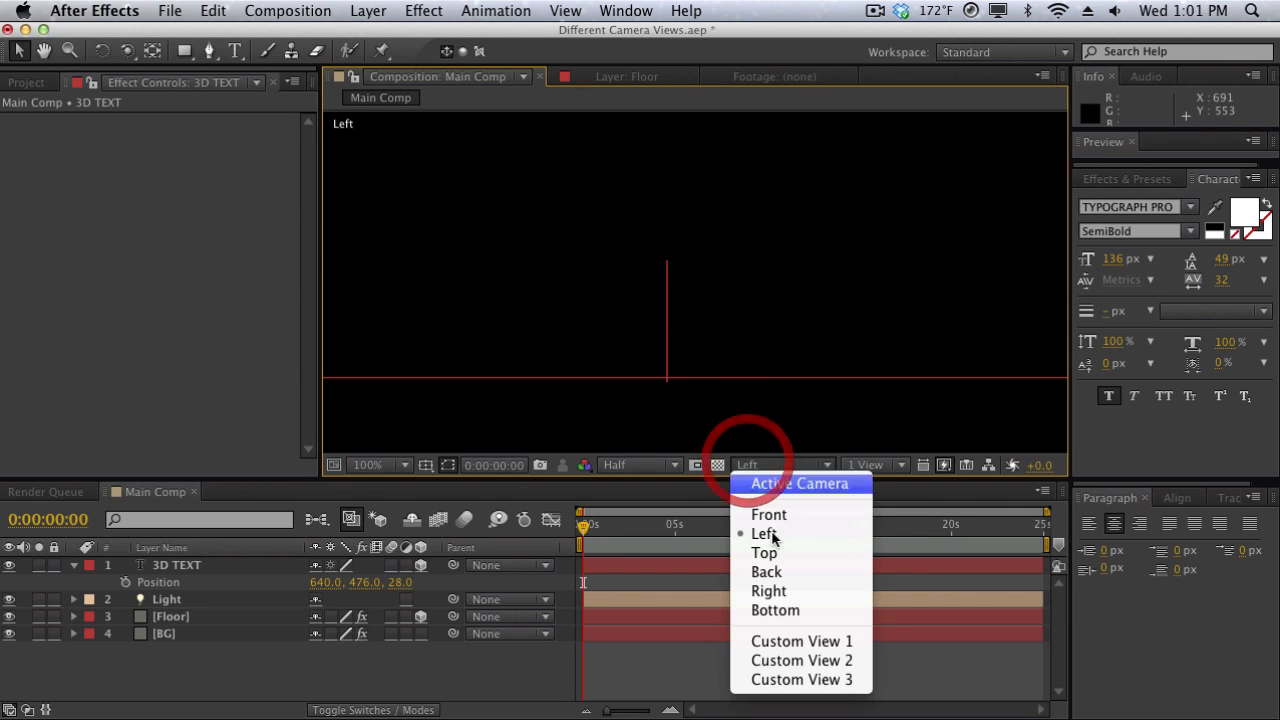
pyautogui.click(784, 588)
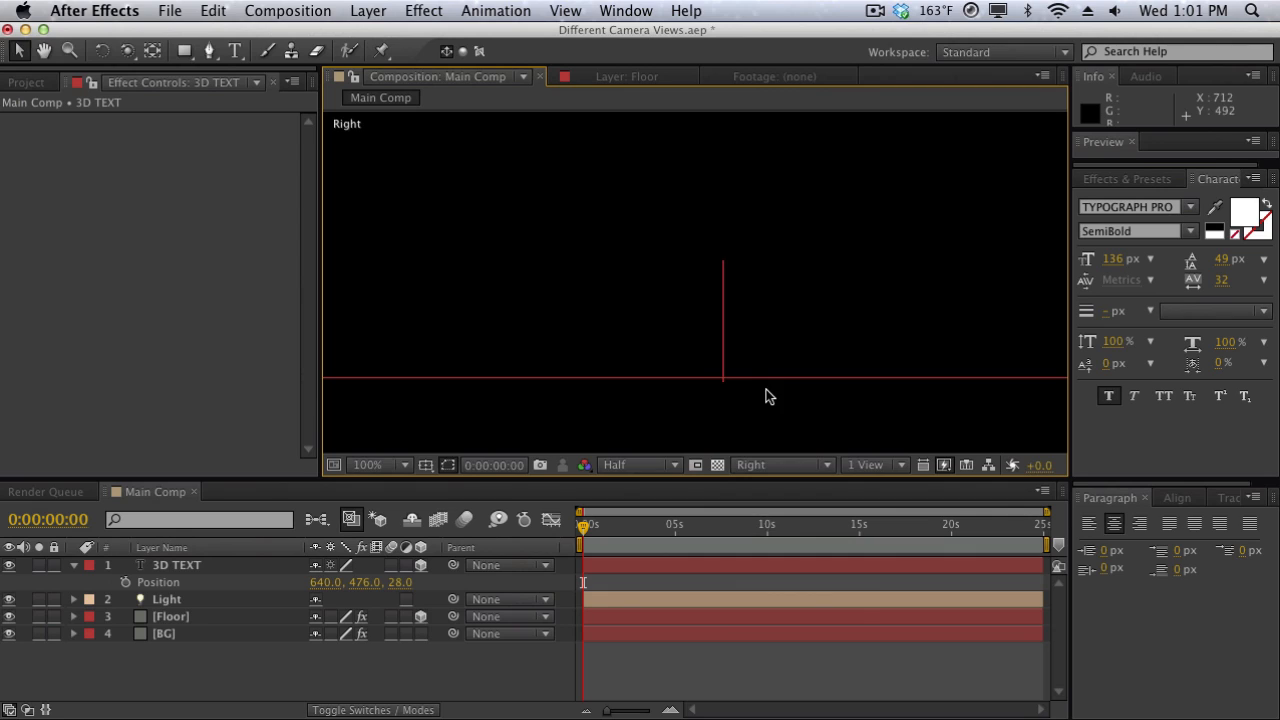
pyautogui.press(',')
pyautogui.press(',')
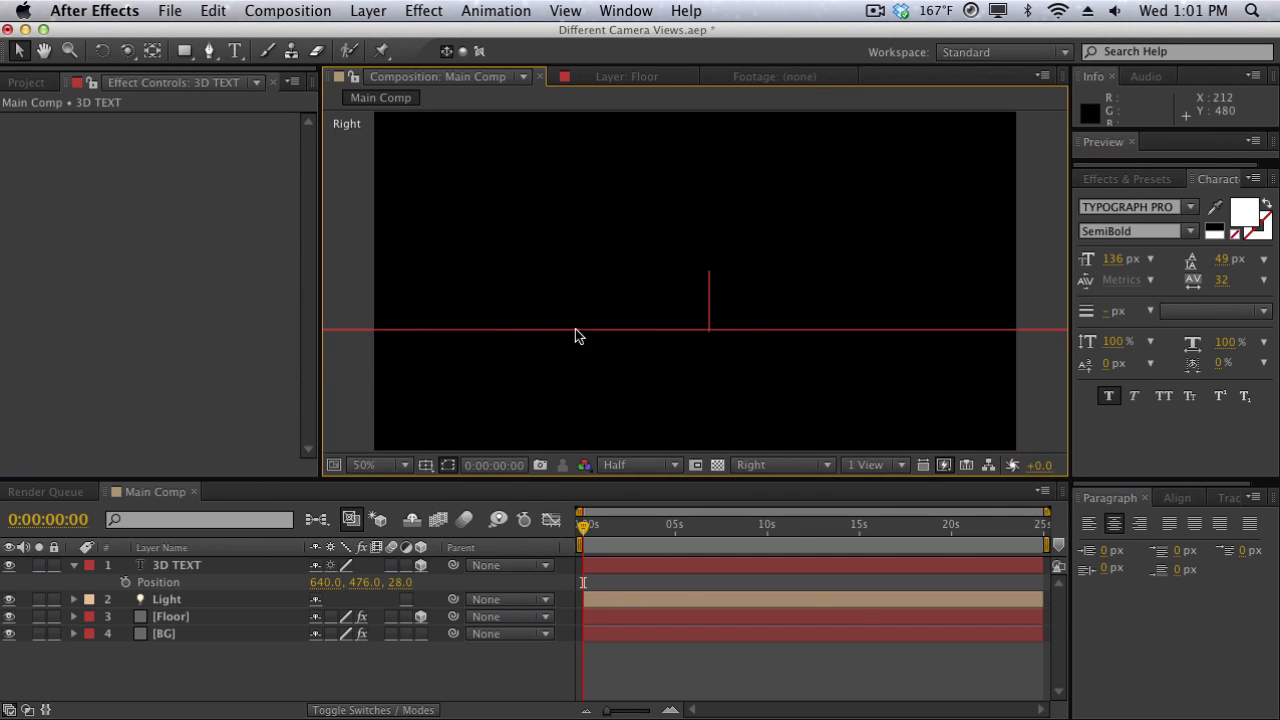
pyautogui.press('.')
pyautogui.press('.')
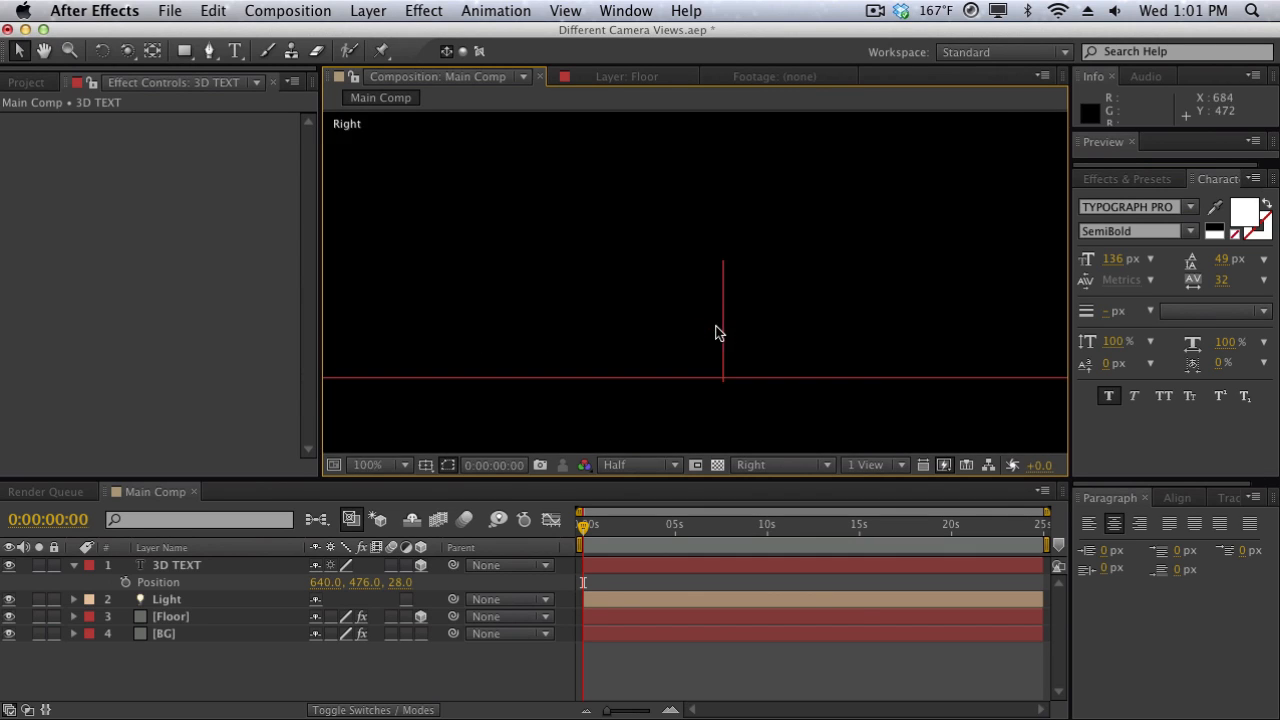
# Raise the 3D TEXT layer above the floor to a Y position of 346, keeping the layer selected
pyautogui.click(184, 582)
pyautogui.moveTo(360, 582); pyautogui.dragTo(231, 582)
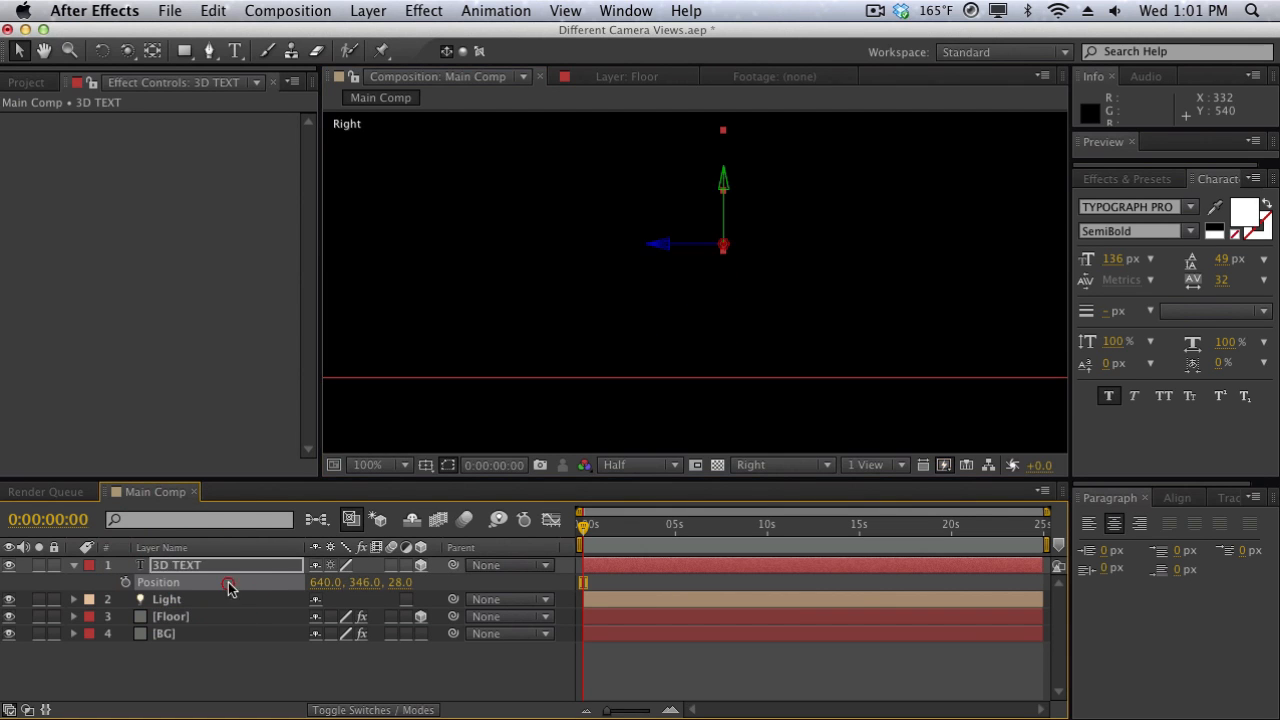
pyautogui.click(466, 340)
pyautogui.click(208, 565)
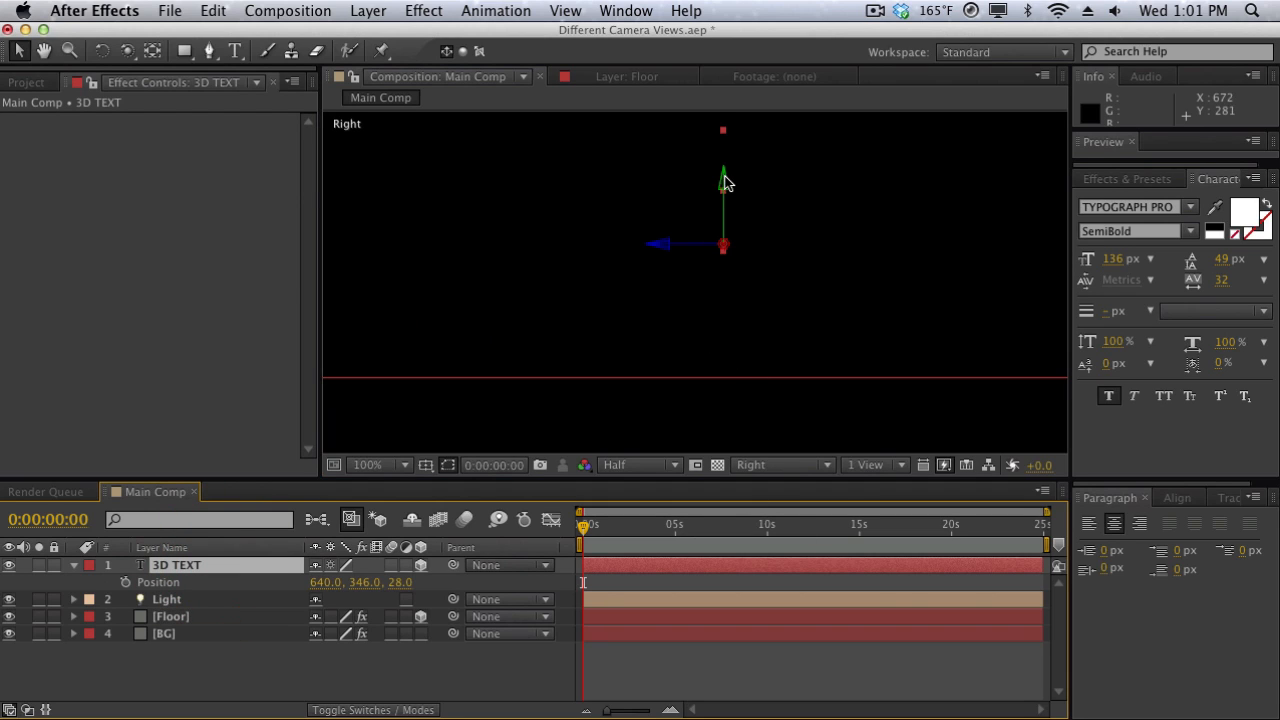
# Lower the 3D TEXT layer onto the floor at a Y position of 473 and check it in the Active Camera view at 50%
pyautogui.moveTo(727, 185); pyautogui.dragTo(729, 311)
pyautogui.click(808, 310)
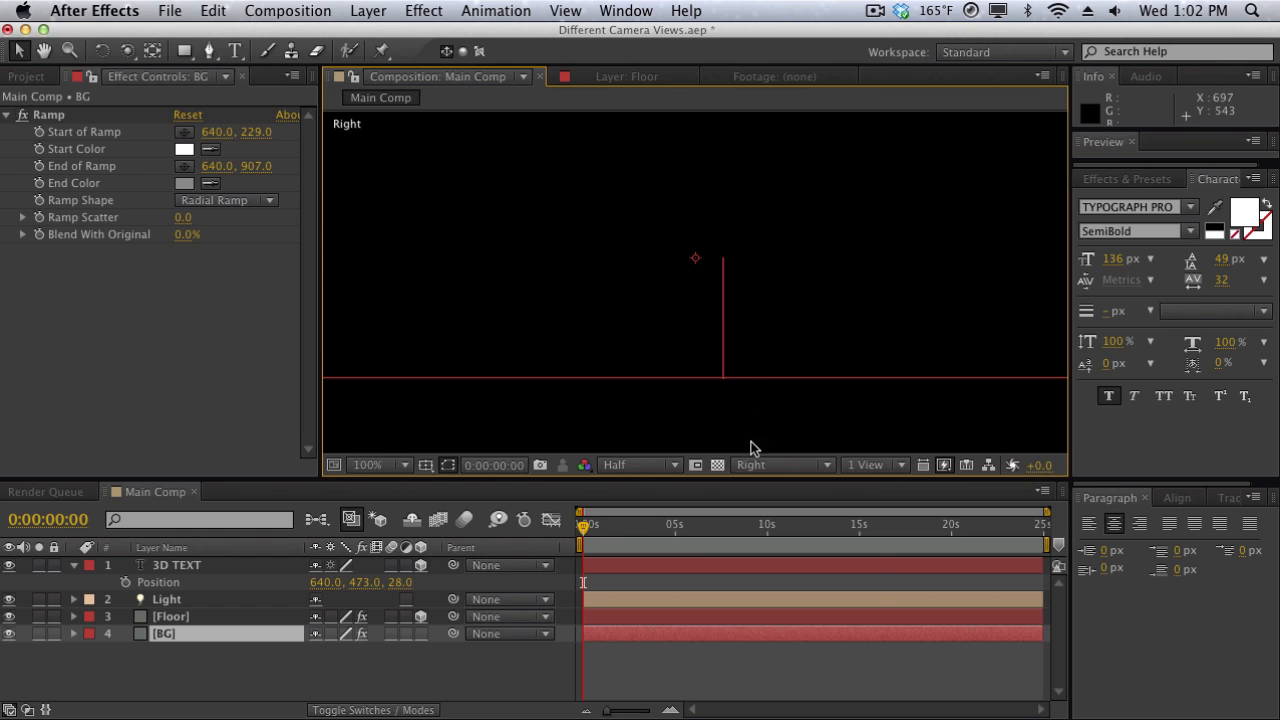
pyautogui.click(775, 464)
pyautogui.click(770, 483)
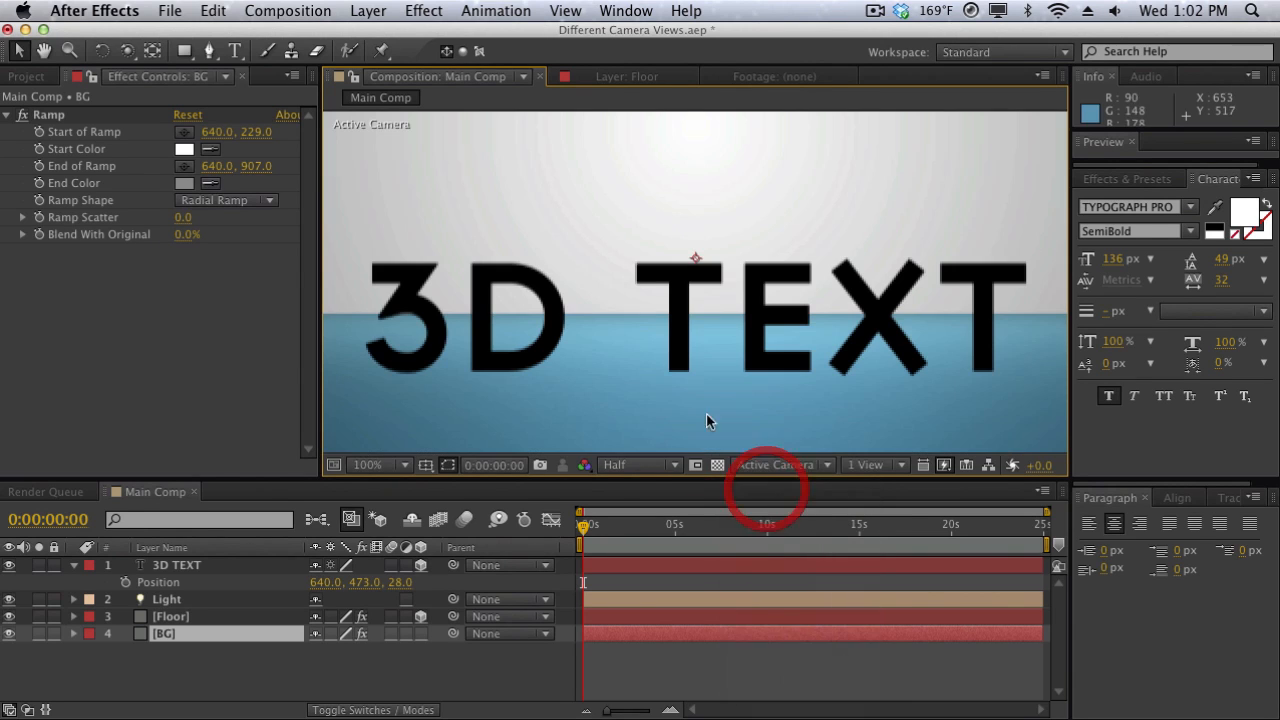
pyautogui.press(',')
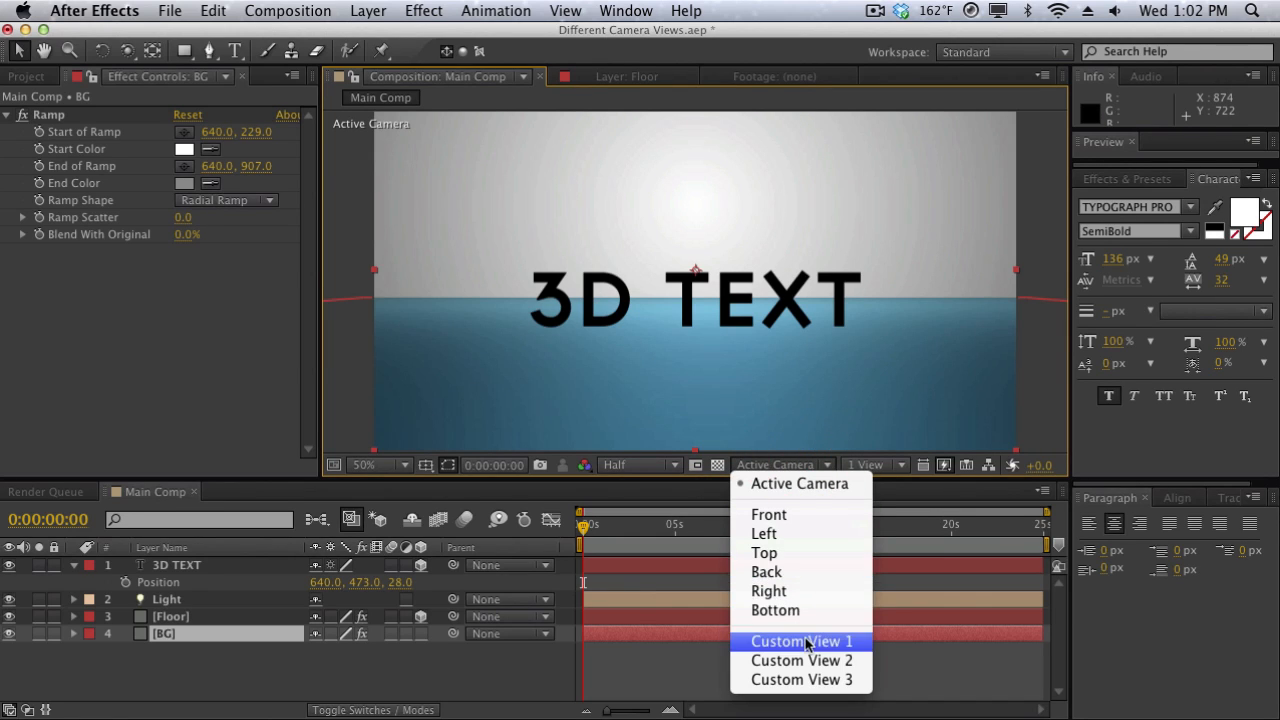
# Preview the scene through Custom View 1, Custom View 2 and Custom View 3, and return to the Active Camera view
pyautogui.click(806, 641)
pyautogui.click(770, 463)
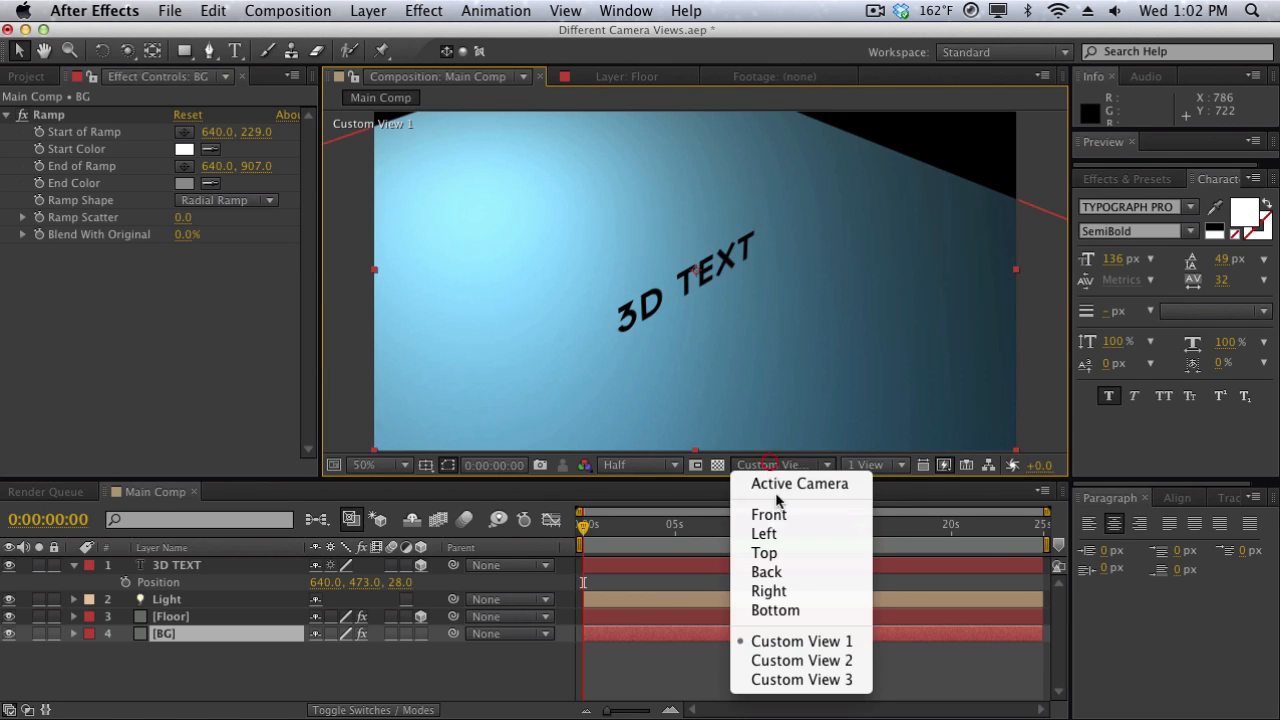
pyautogui.click(780, 655)
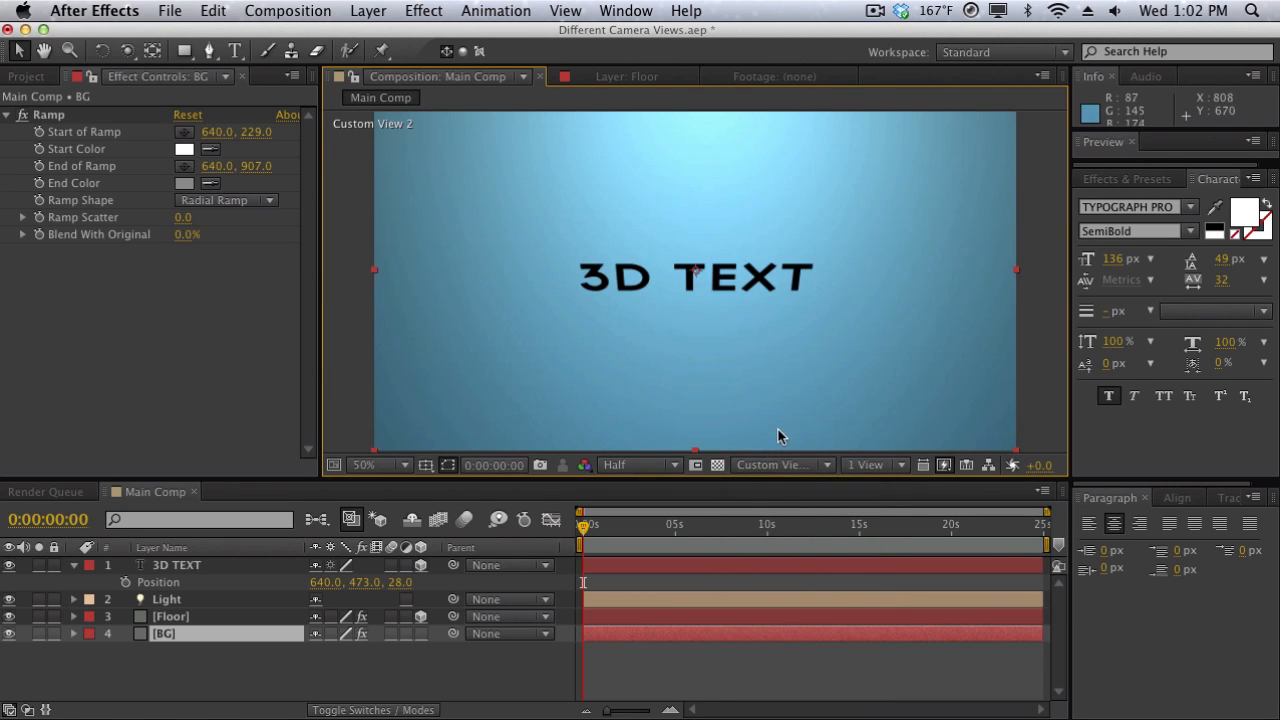
pyautogui.click(778, 463)
pyautogui.click(790, 679)
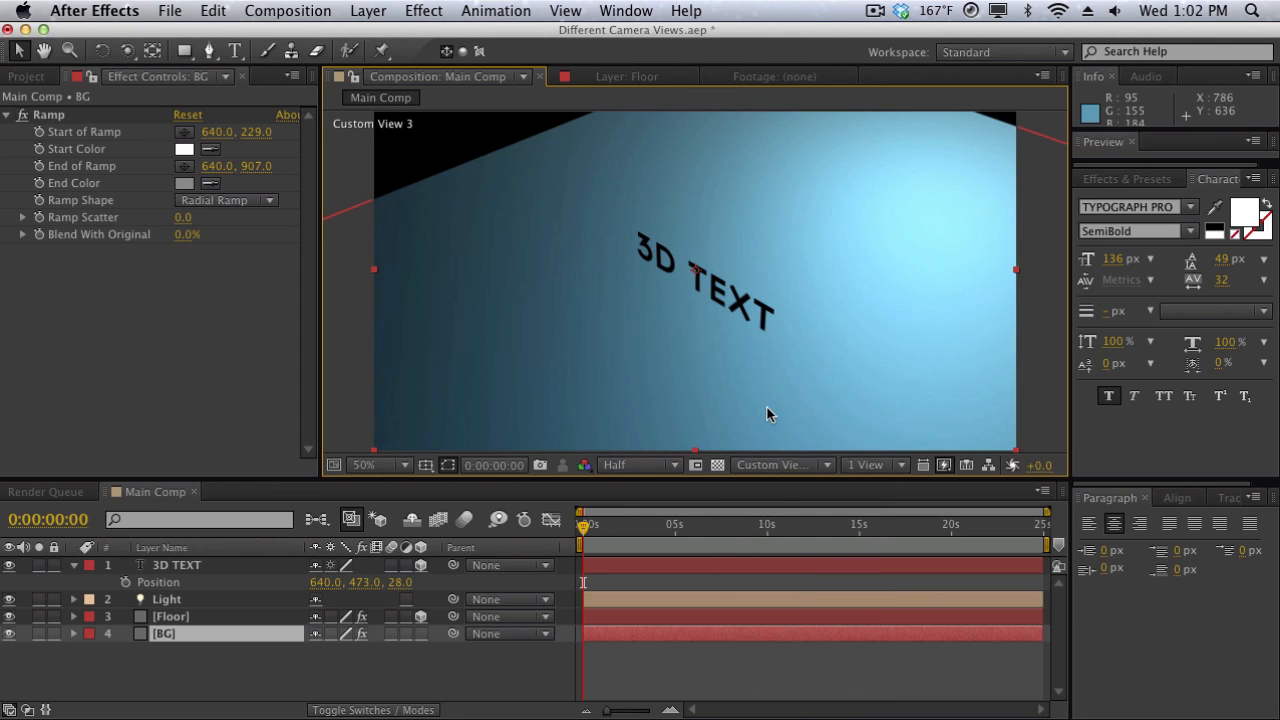
pyautogui.click(766, 464)
pyautogui.click(765, 485)
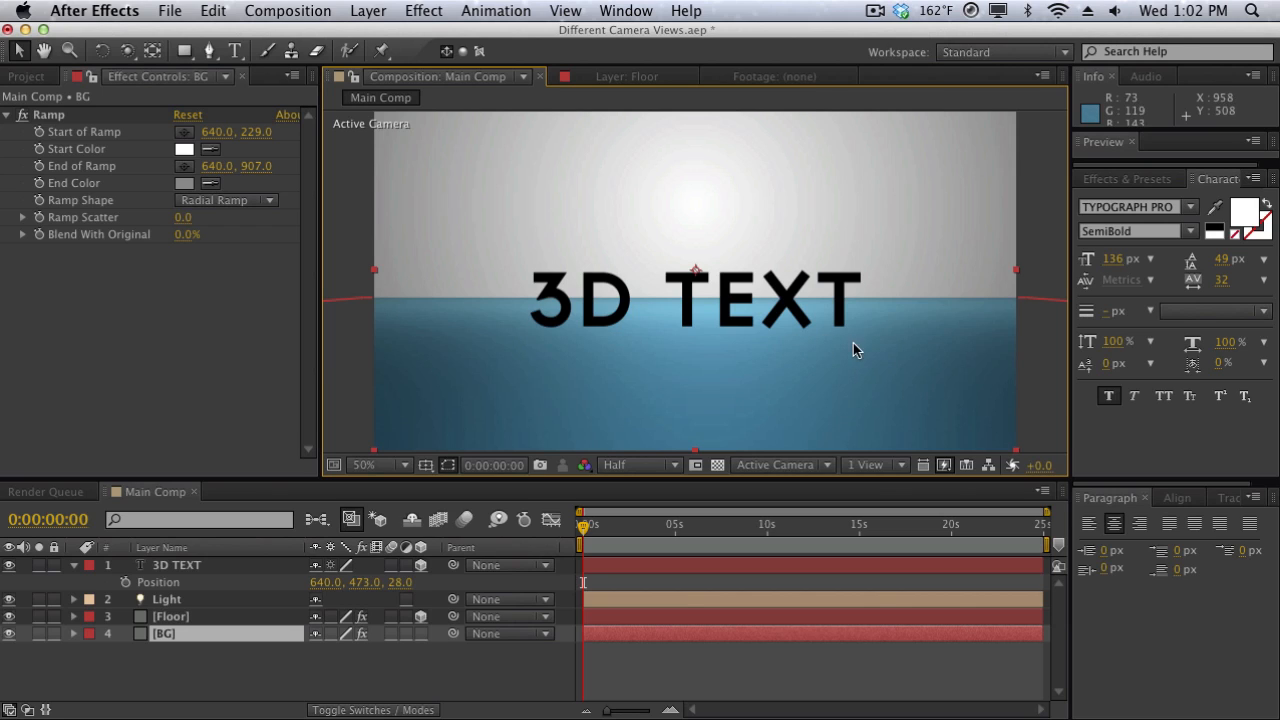
# Try the 4 Views and 2 Views - Vertical layouts, and settle on the 2 Views - Horizontal layout
pyautogui.click(878, 472)
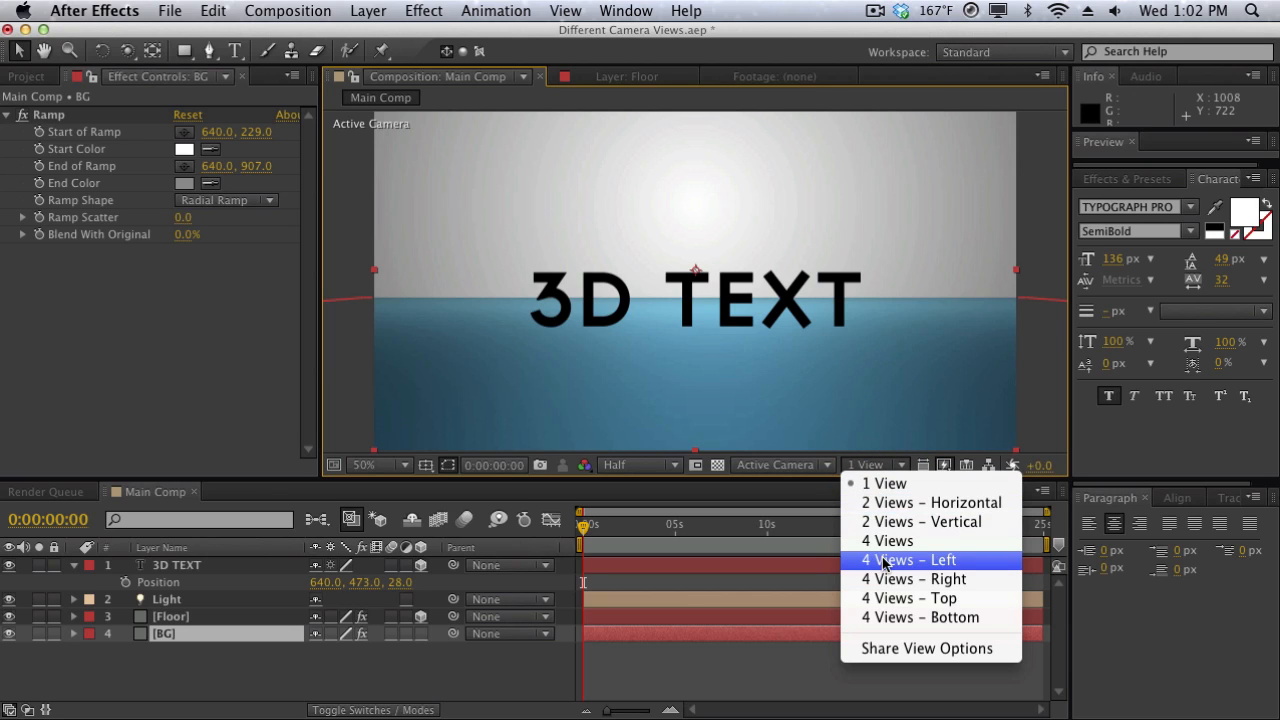
pyautogui.click(908, 541)
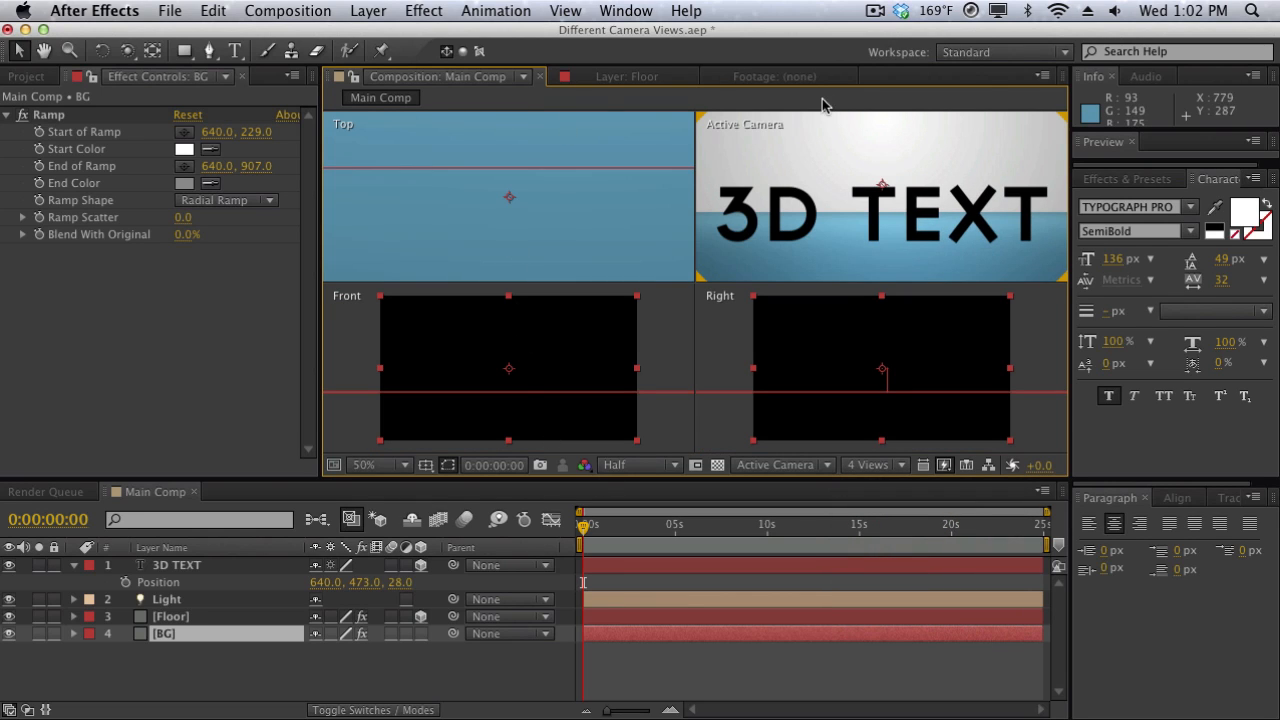
pyautogui.click(866, 465)
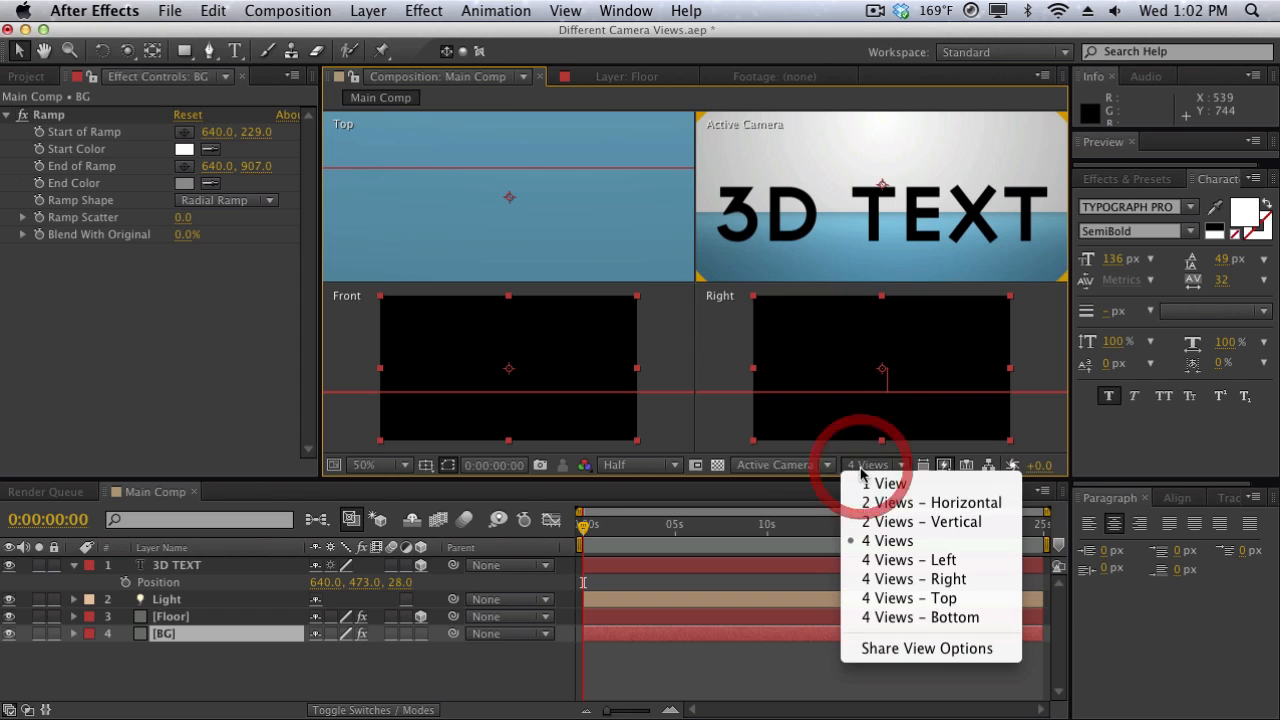
pyautogui.click(885, 522)
pyautogui.click(870, 462)
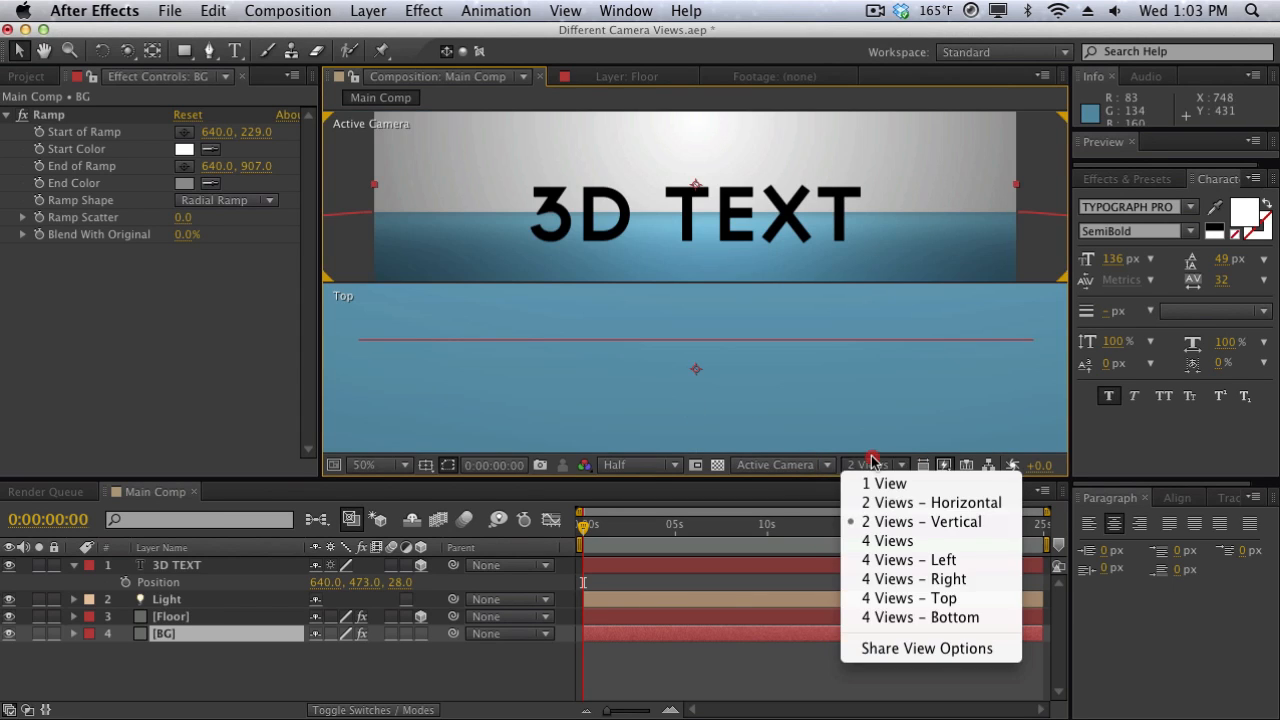
pyautogui.click(928, 502)
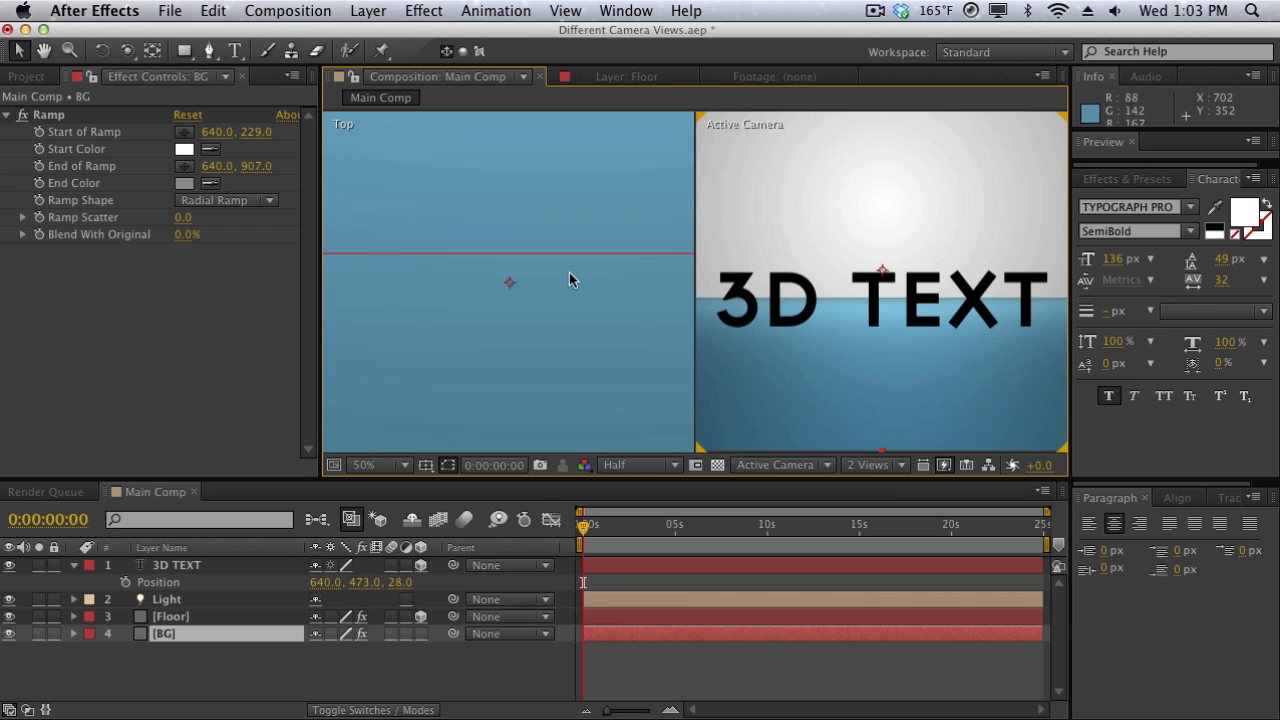
# Reduce the magnification of both the Top and the Active Camera views to 12.5%
pyautogui.click(562, 163)
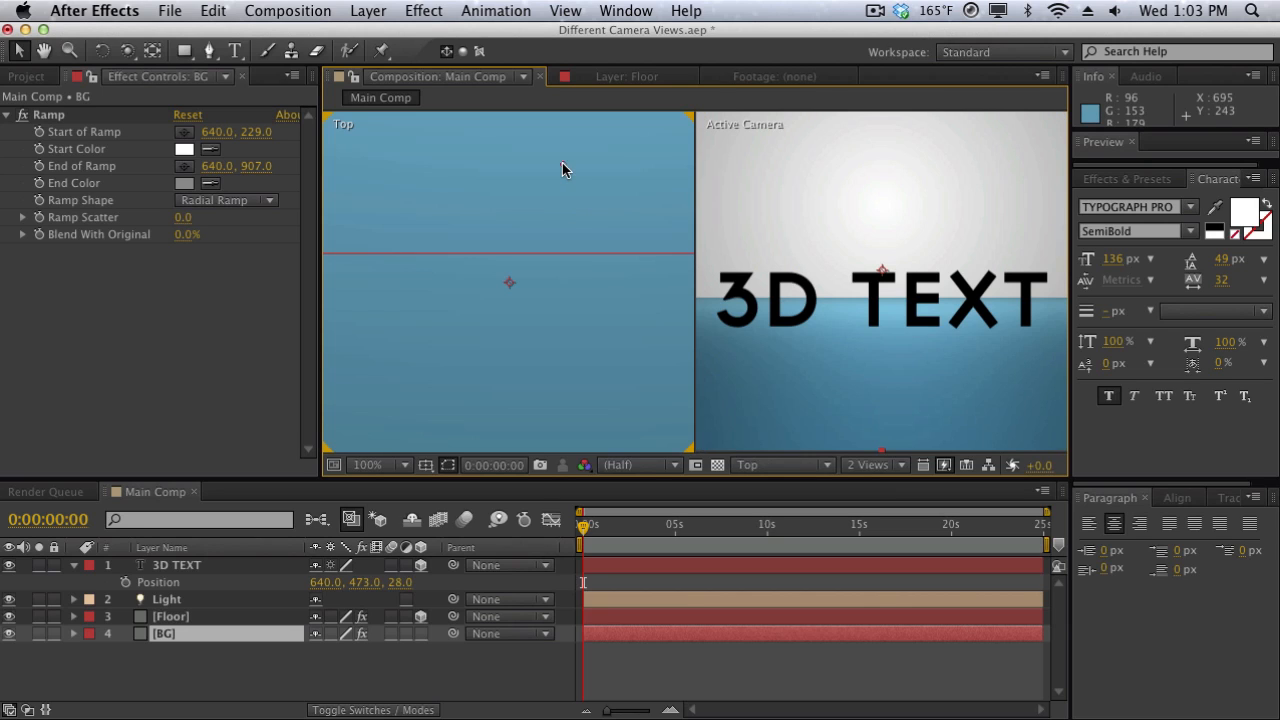
pyautogui.press(',')
pyautogui.press(',')
pyautogui.press(',')
pyautogui.press(',')
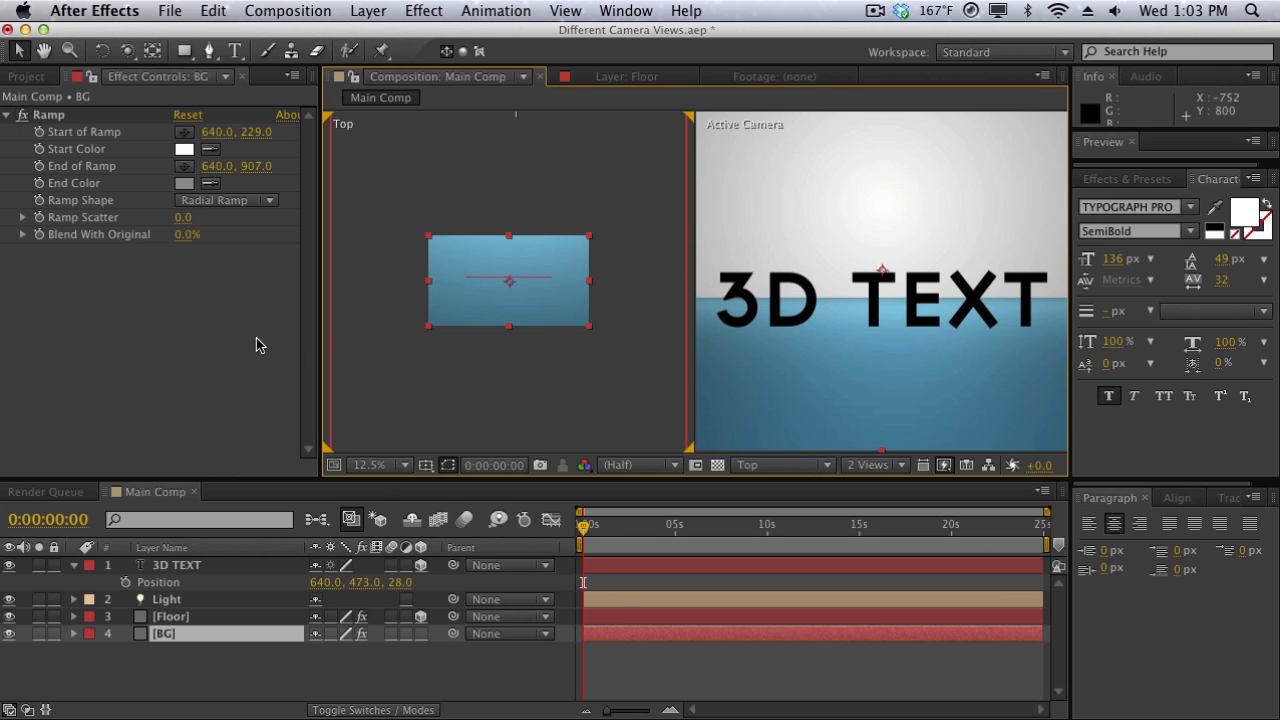
pyautogui.click(818, 350)
pyautogui.press(',')
pyautogui.press(',')
pyautogui.press(',')
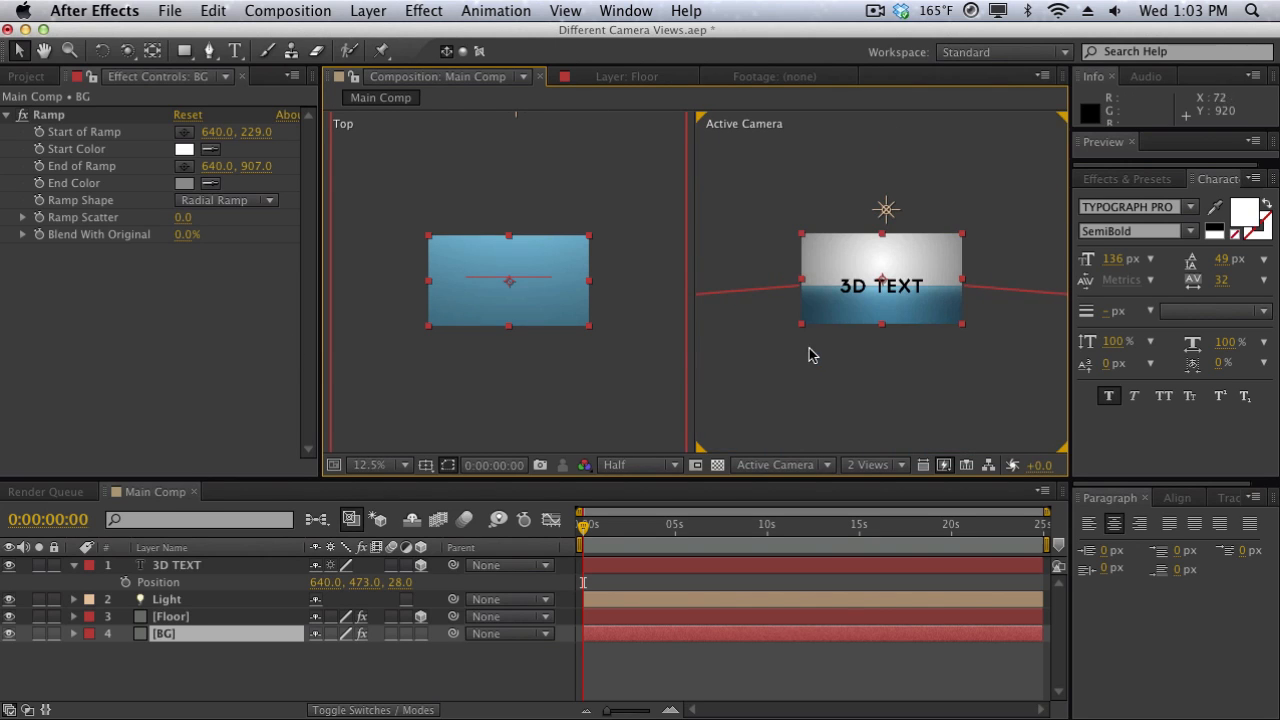
# Activate the Top view with no layer selected and change it to the Left view
pyautogui.click(360, 283)
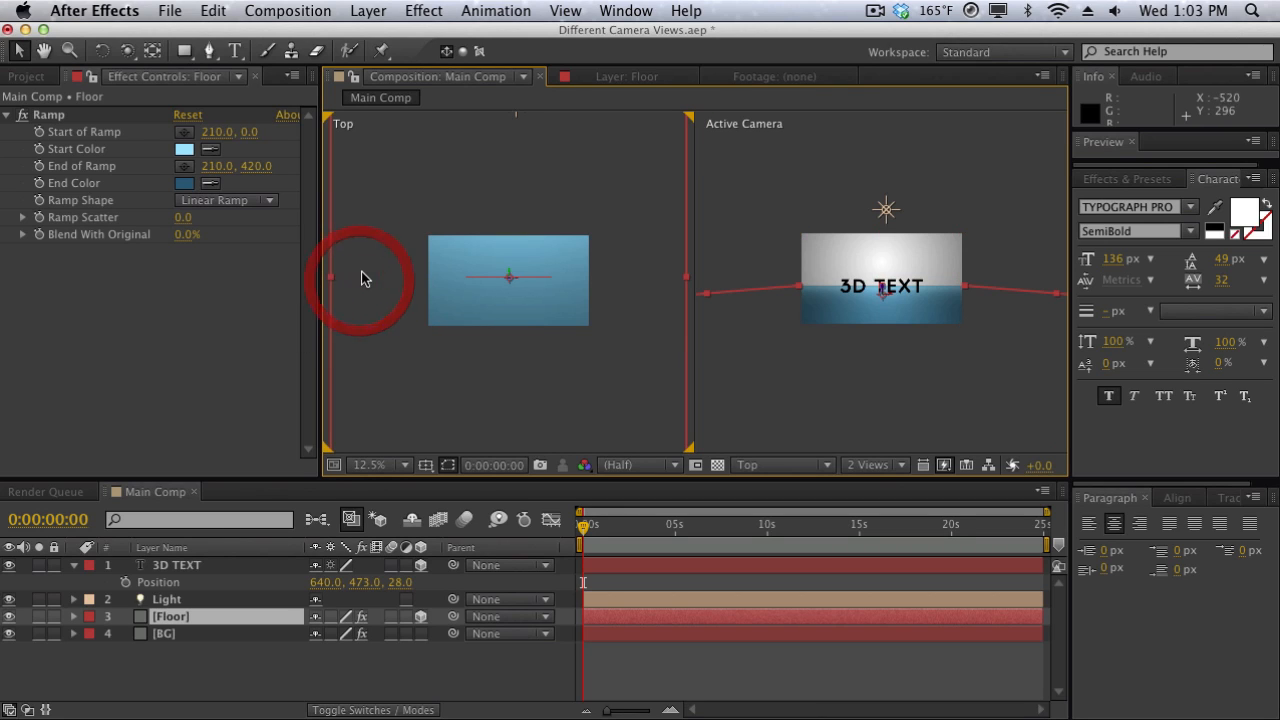
pyautogui.click(338, 125)
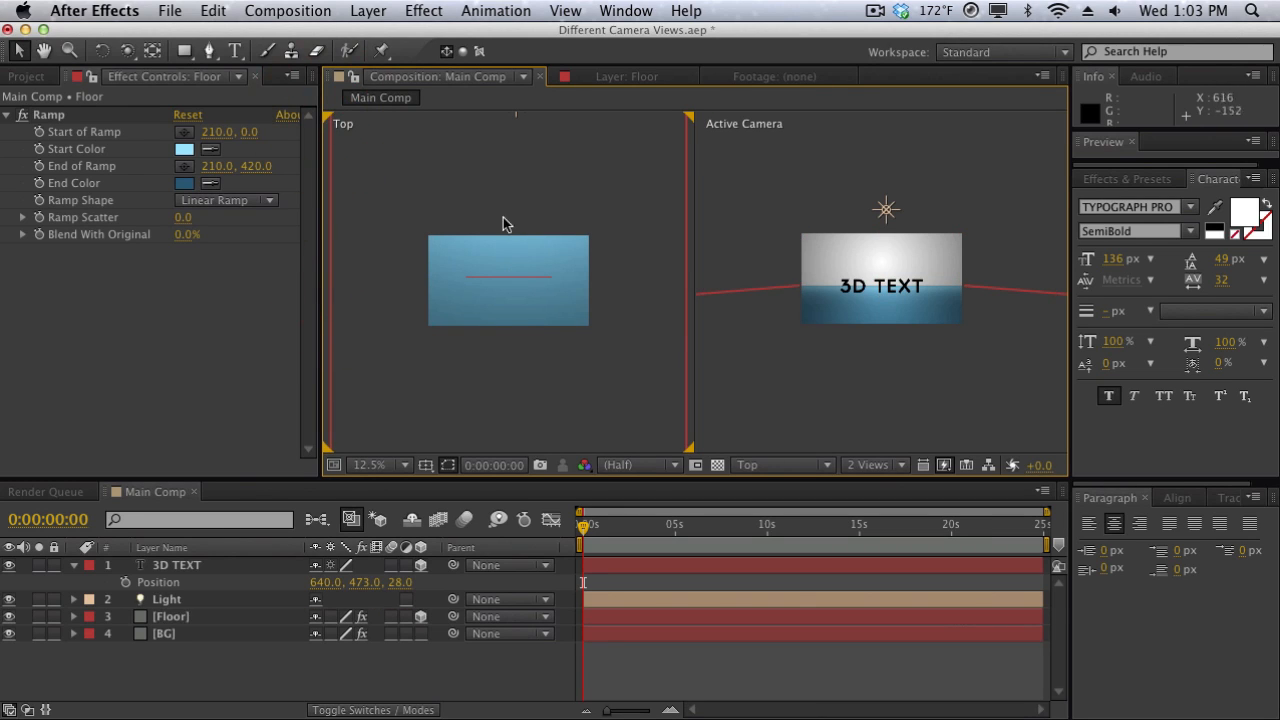
pyautogui.click(745, 465)
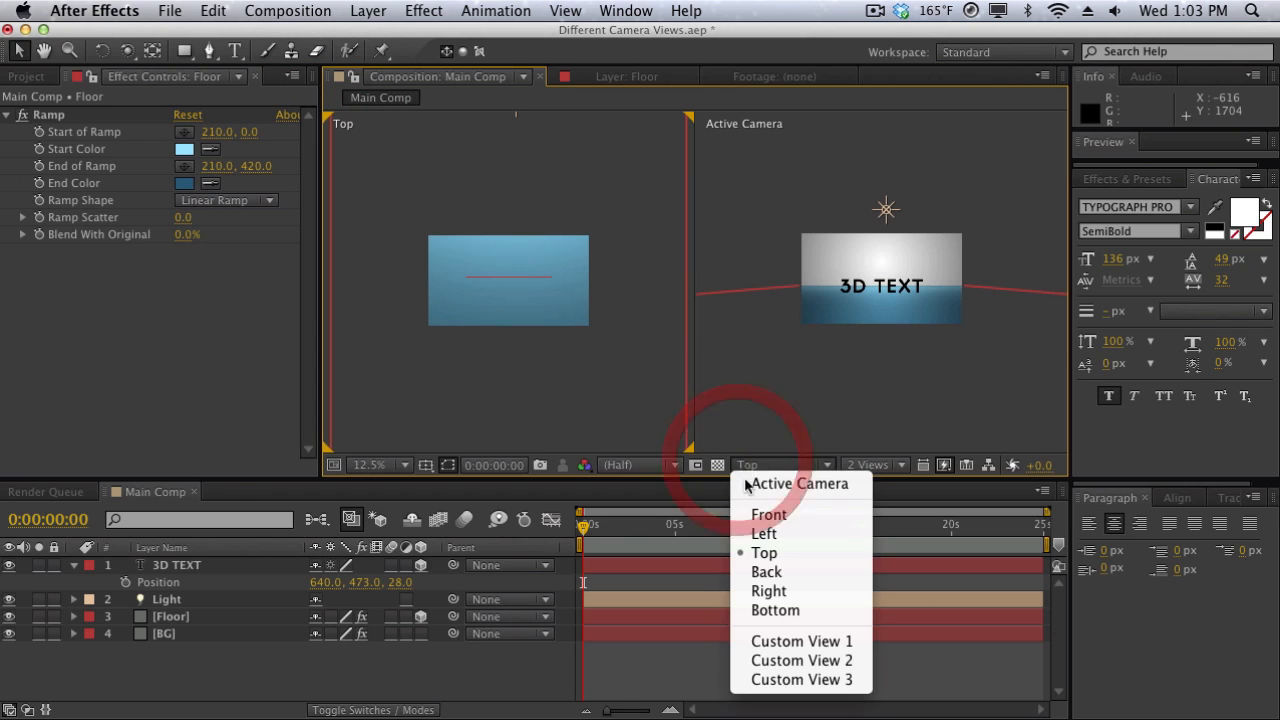
pyautogui.click(845, 534)
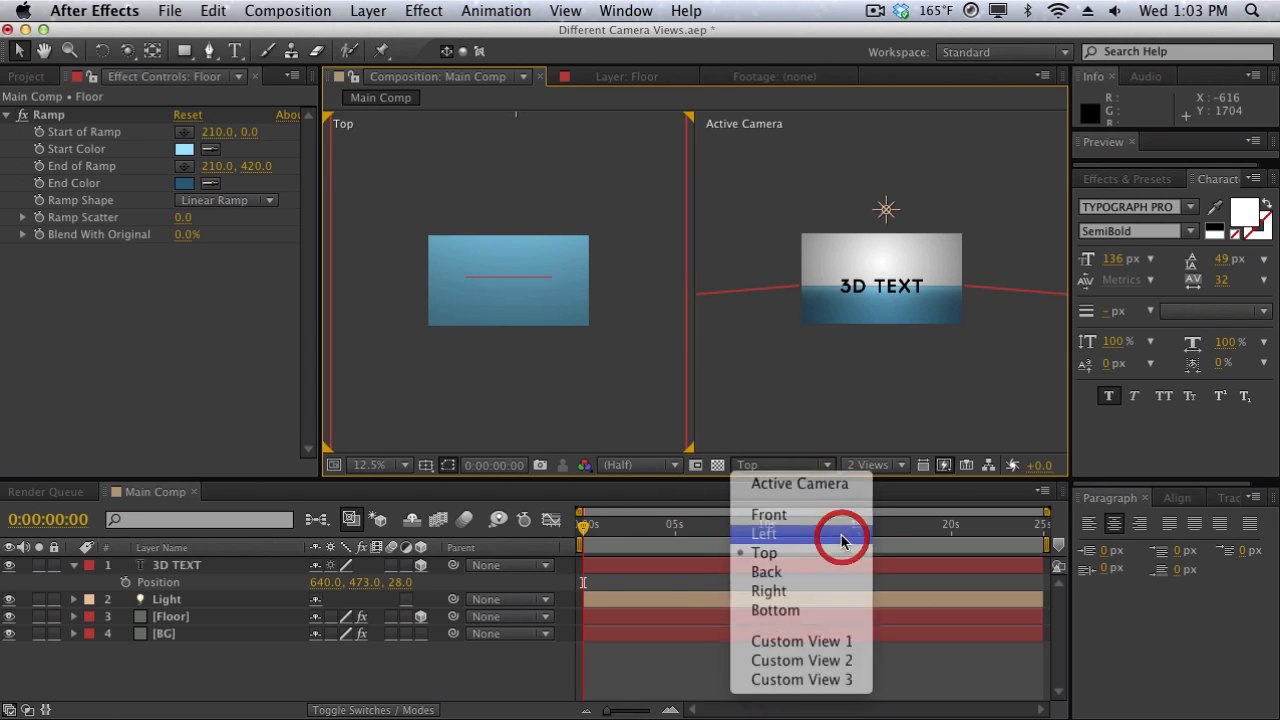
# Activate the Active Camera view of the two-view layout and change it to the Top view
pyautogui.click(762, 161)
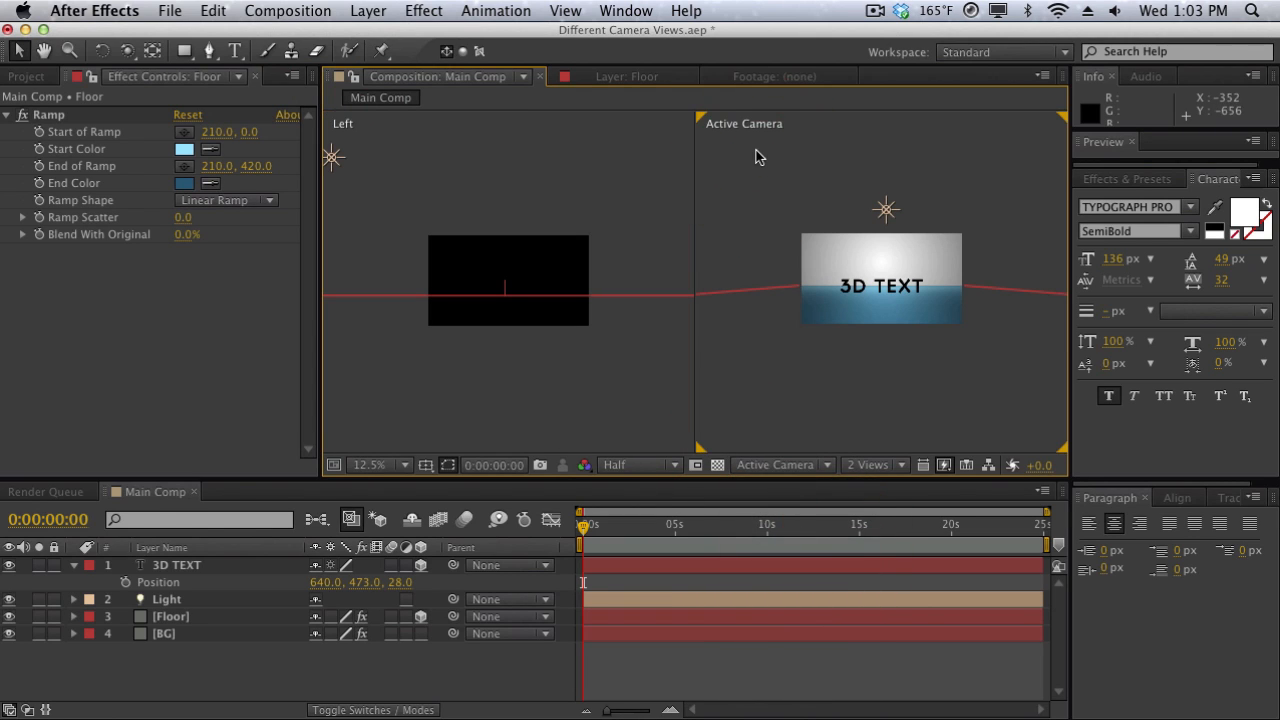
pyautogui.click(871, 162)
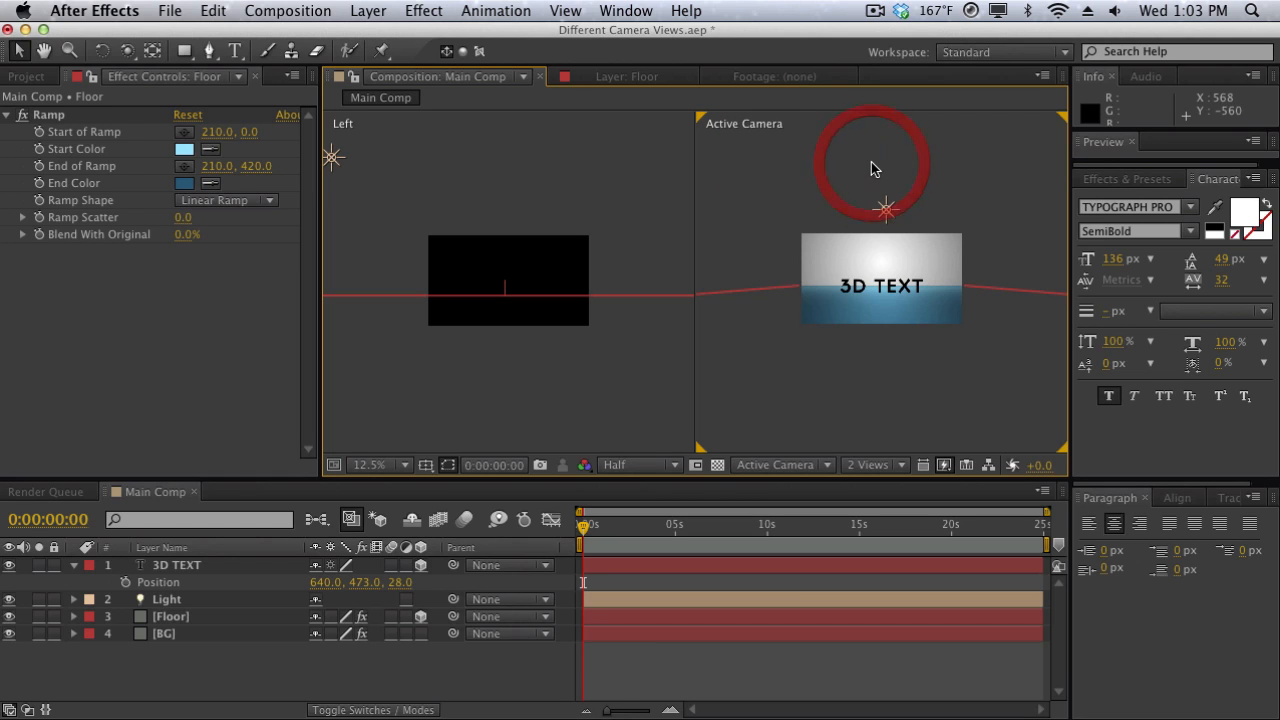
pyautogui.click(805, 465)
pyautogui.click(792, 160)
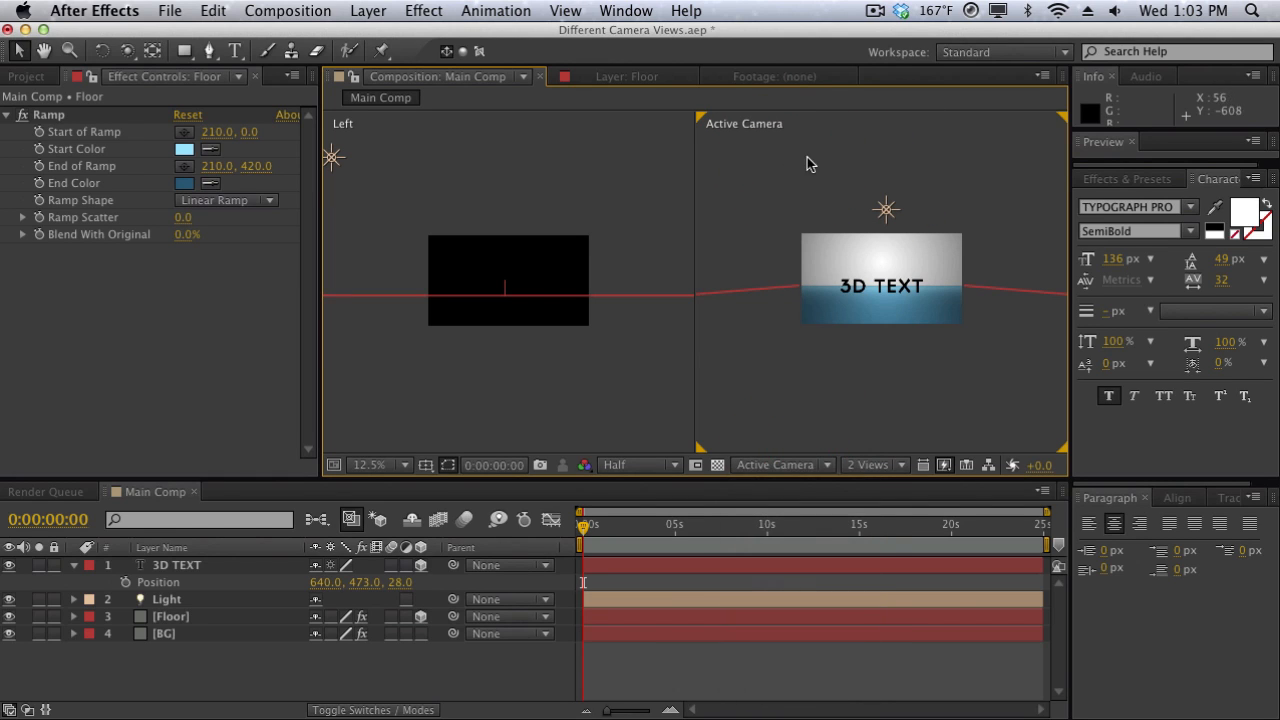
pyautogui.click(788, 465)
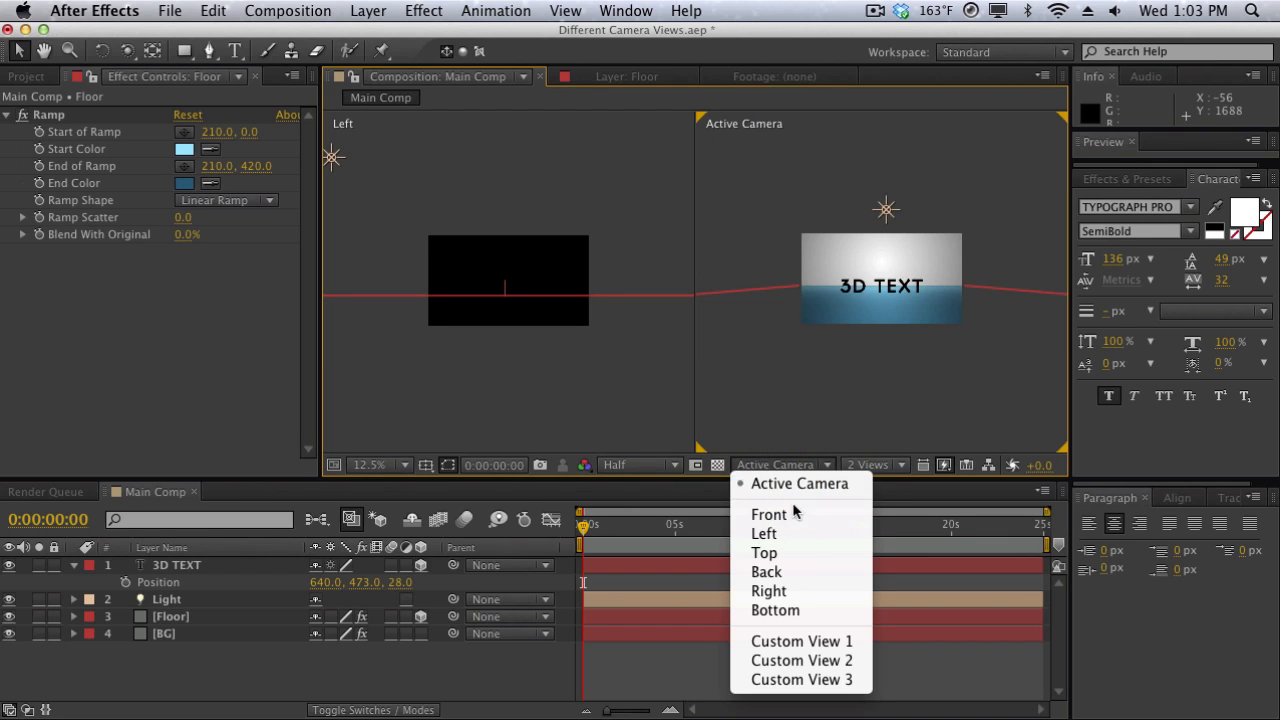
pyautogui.click(794, 549)
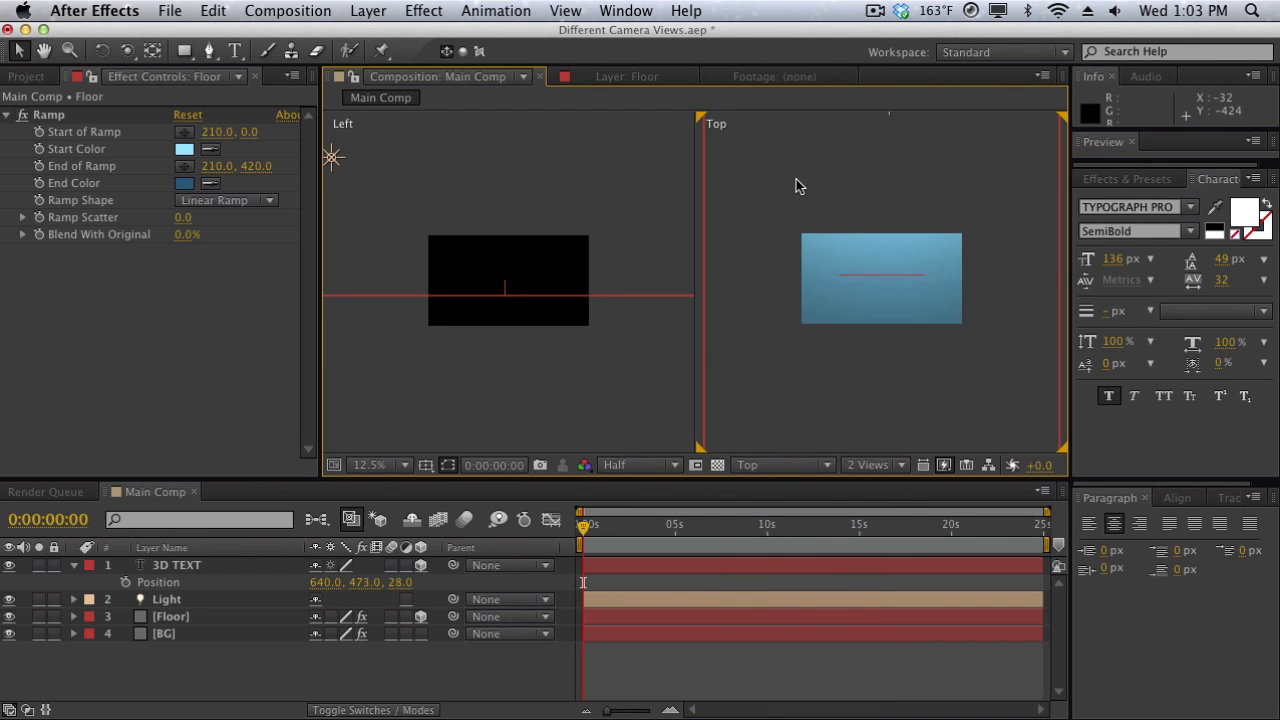